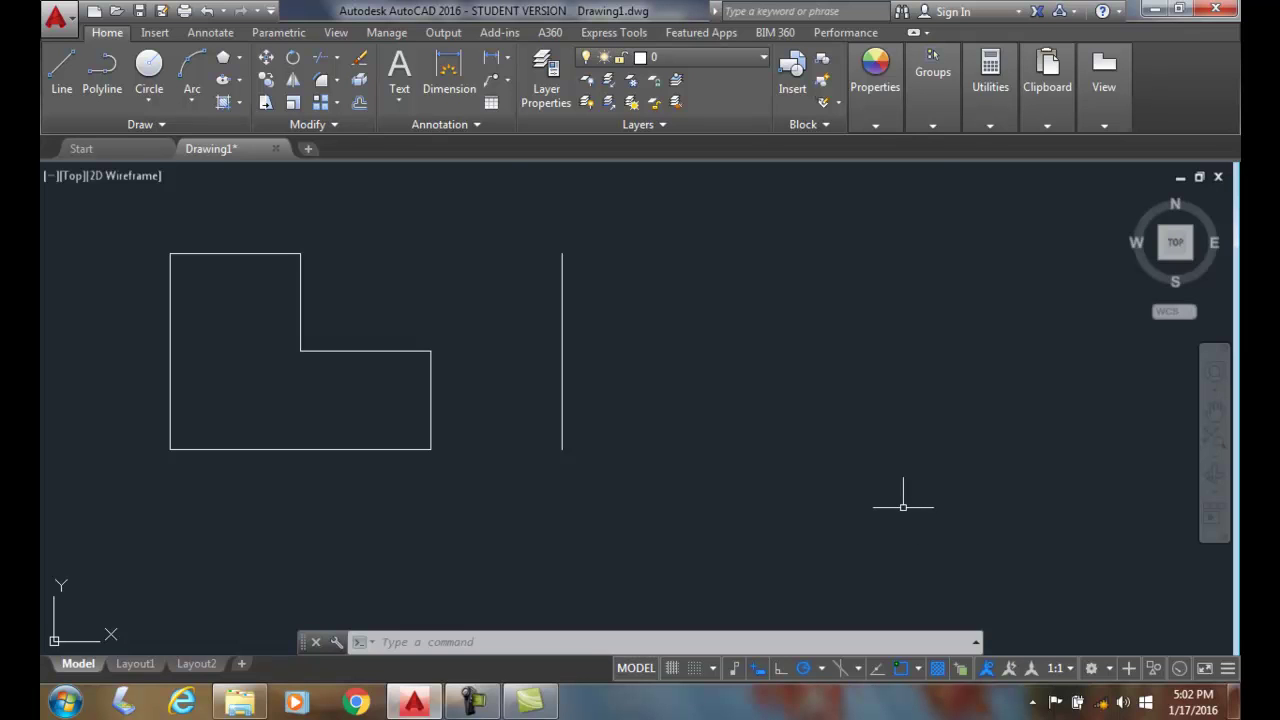
Mirror the L-shape's six lines across the vertical line, keeping the original on the left.
left_click(293, 82)
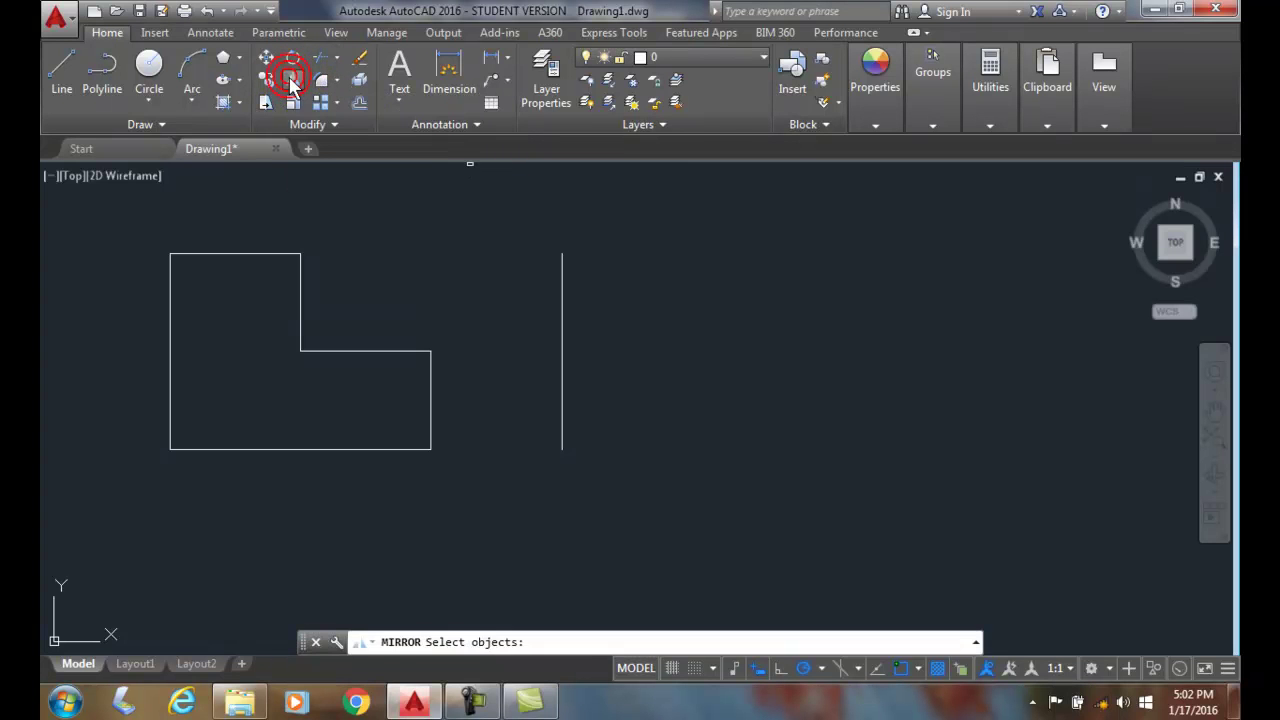
left_click(453, 470)
left_click(146, 212)
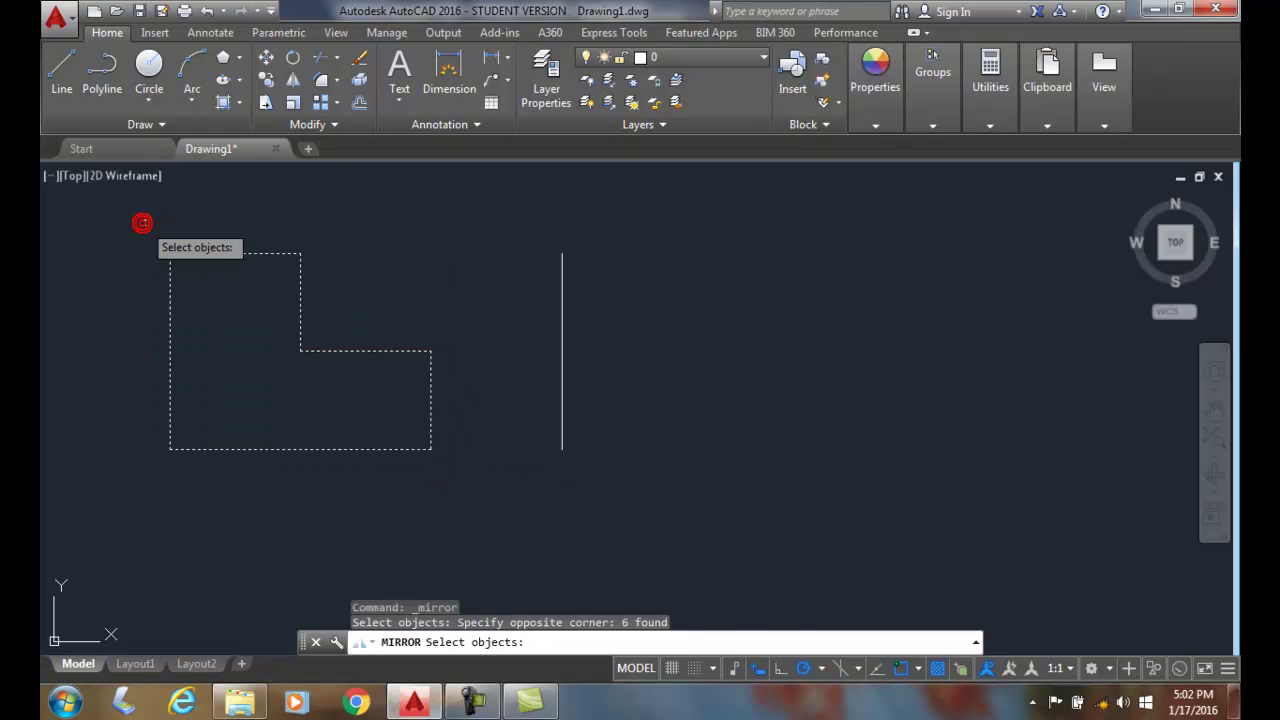
key("Return")
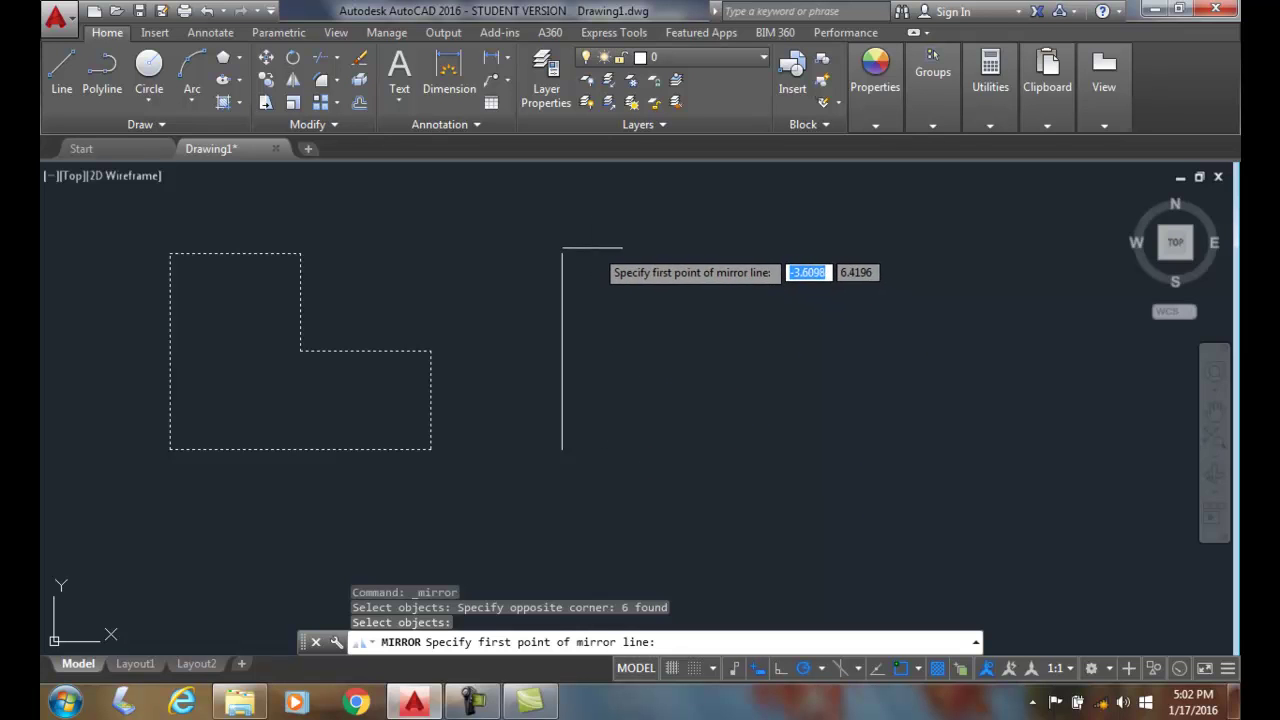
left_click(562, 253)
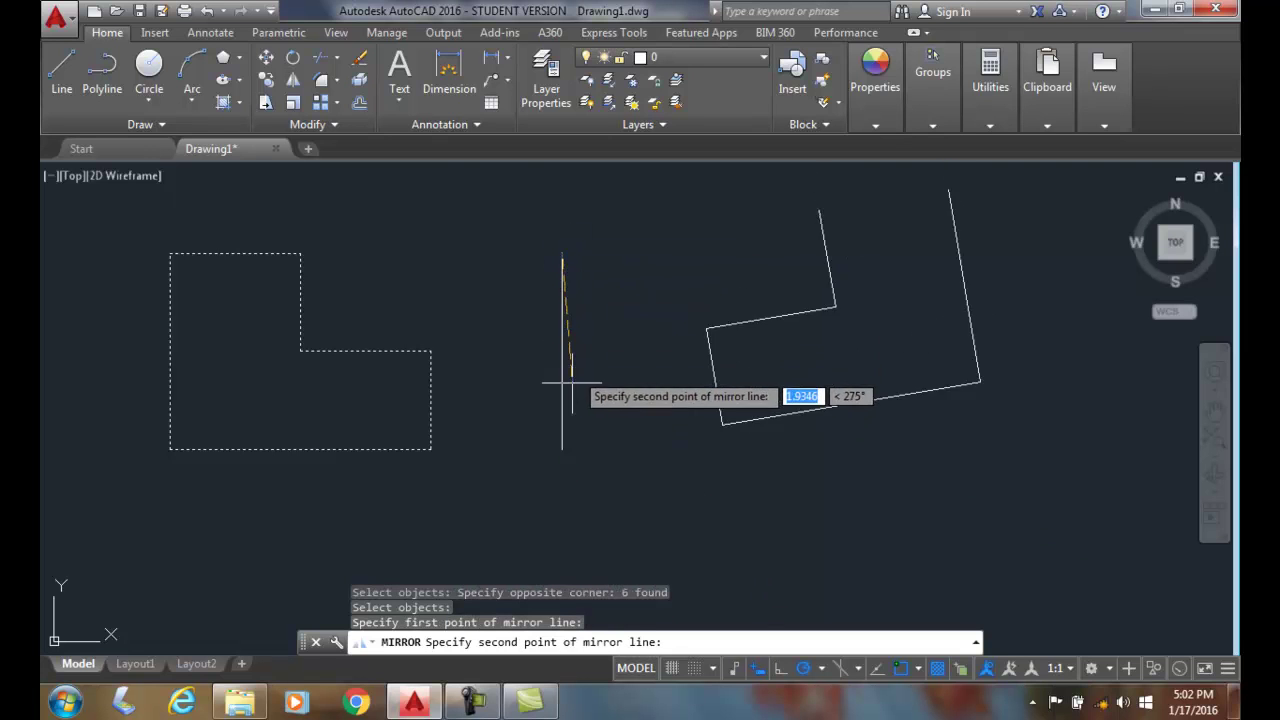
left_click(562, 450)
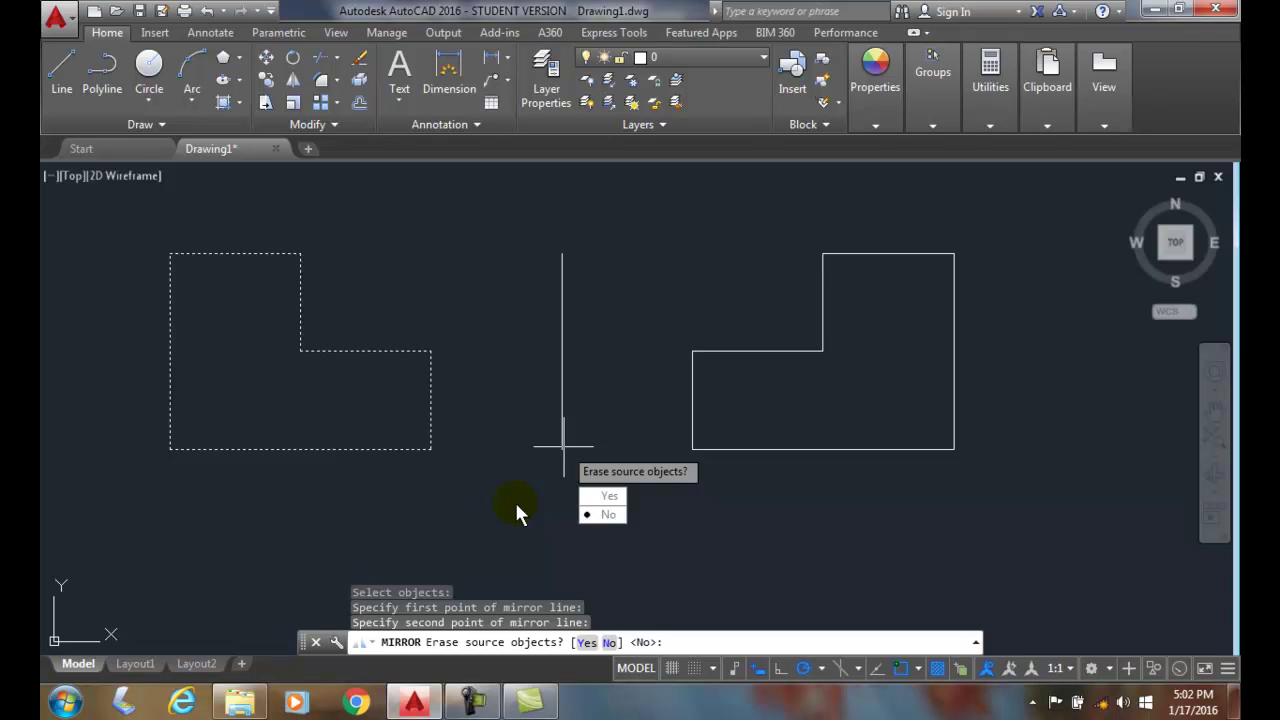
key("Return")
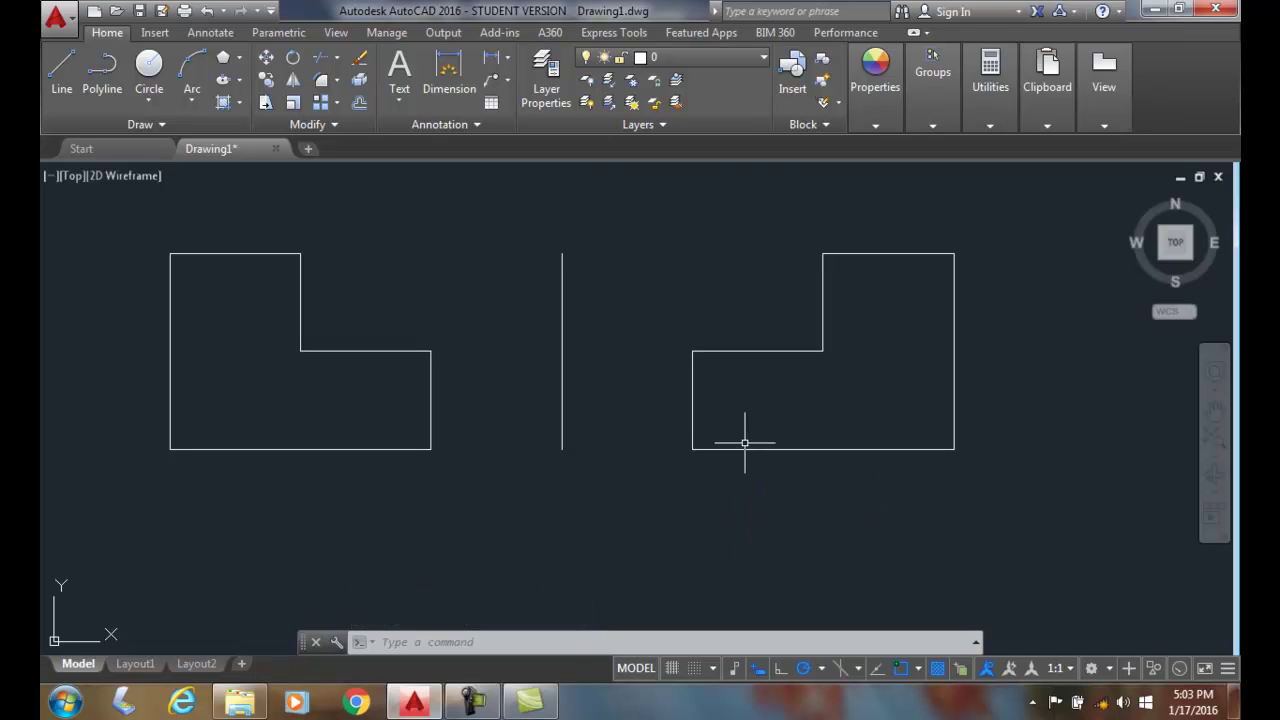
Erase the mirrored copy to the right of the vertical line.
left_click(359, 57)
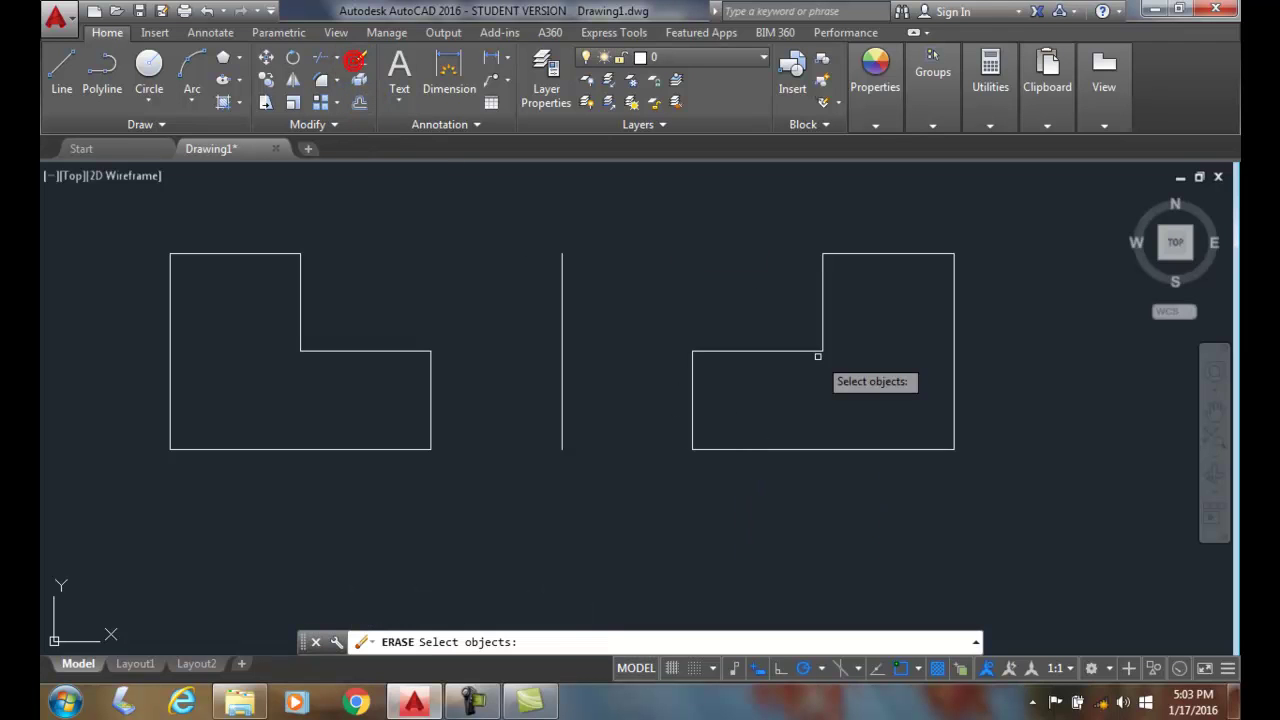
left_click(991, 477)
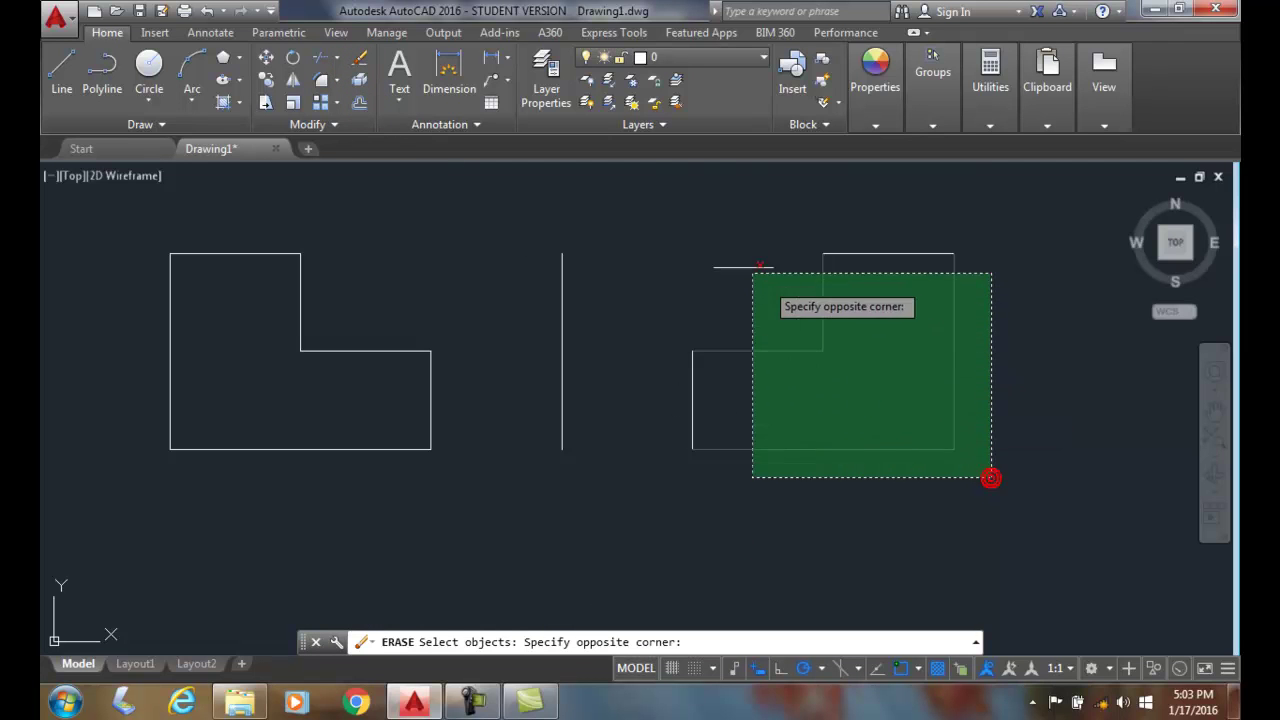
left_click(670, 218)
key("Return")
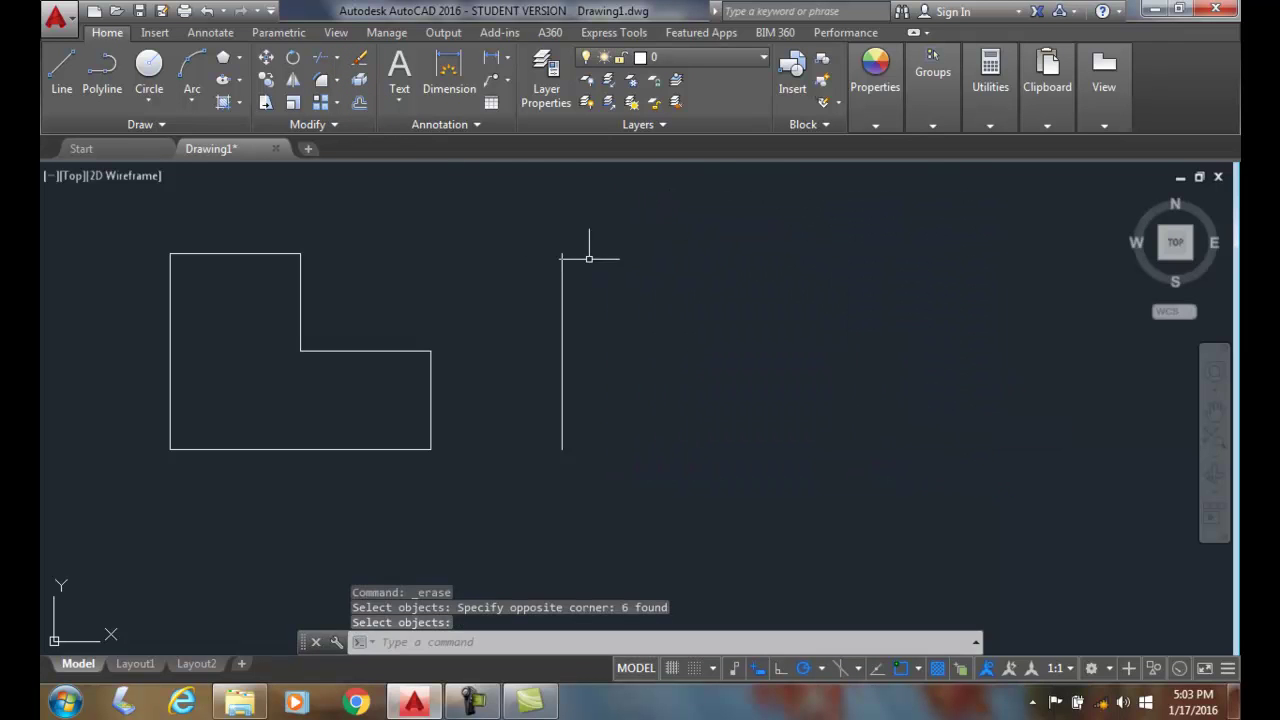
Mirror the left L-shape about the vertical line, erasing the source objects.
left_click(290, 85)
left_click(134, 229)
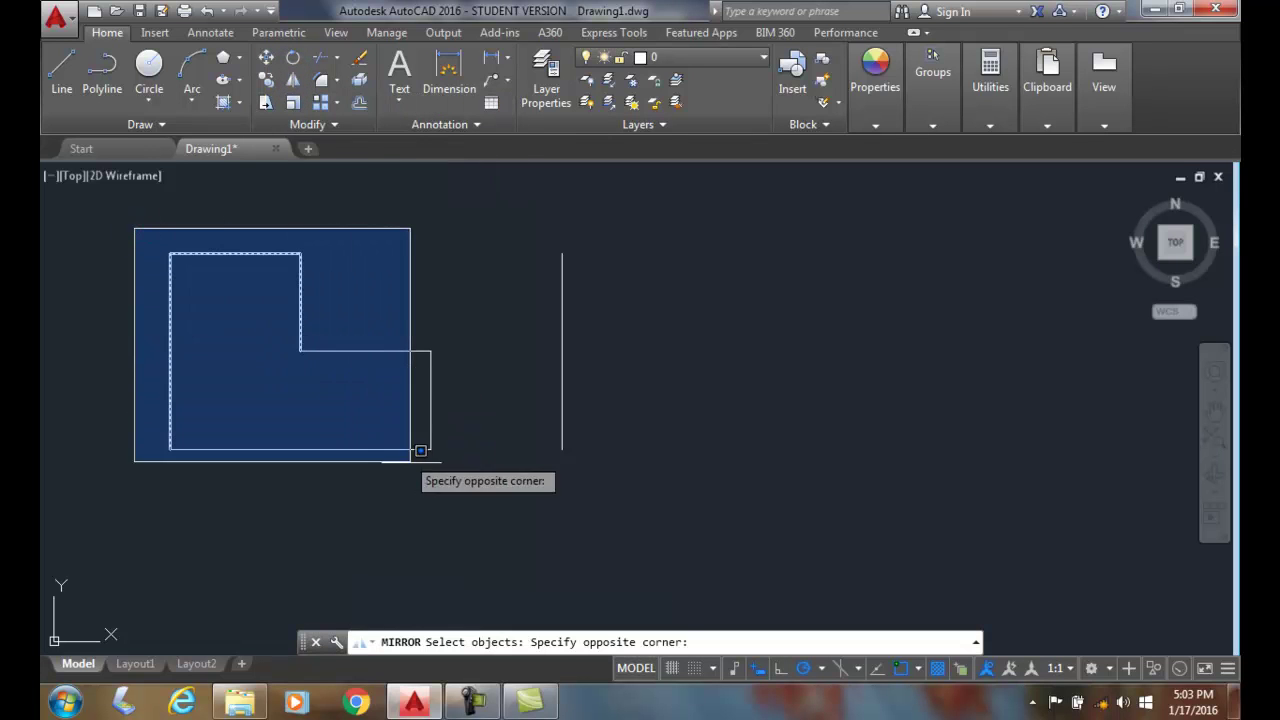
left_click(450, 503)
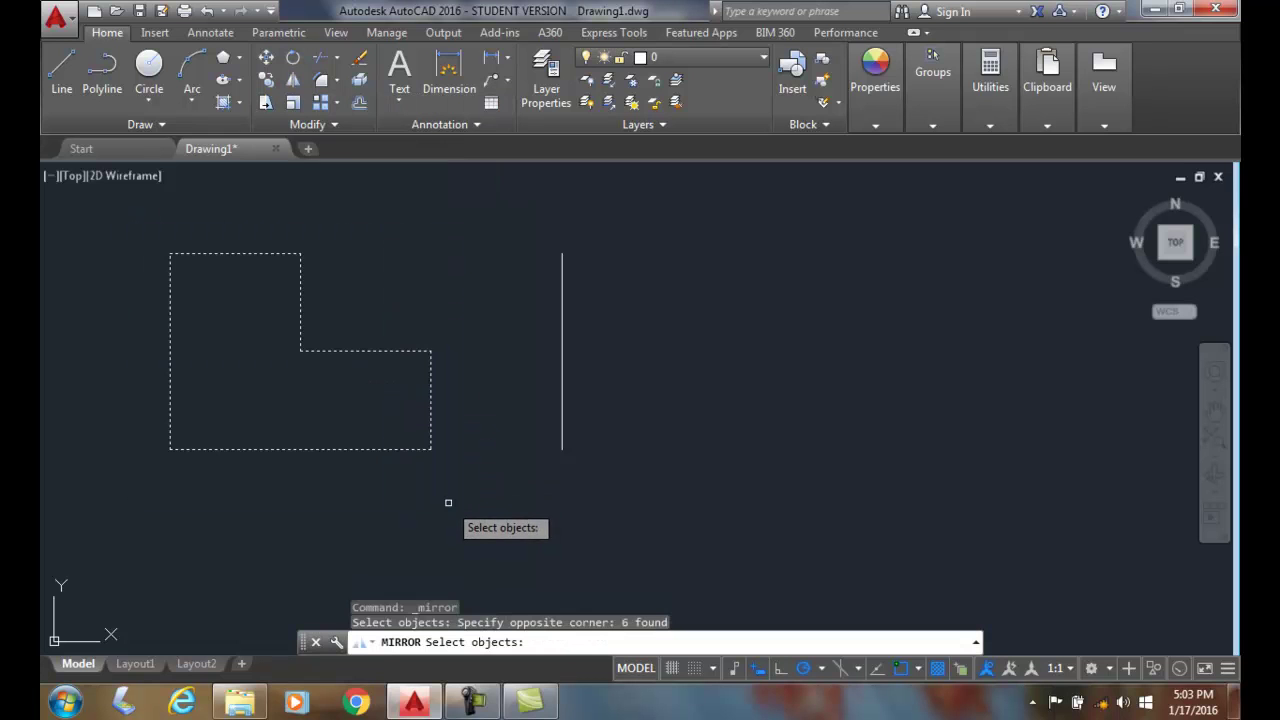
key("Return")
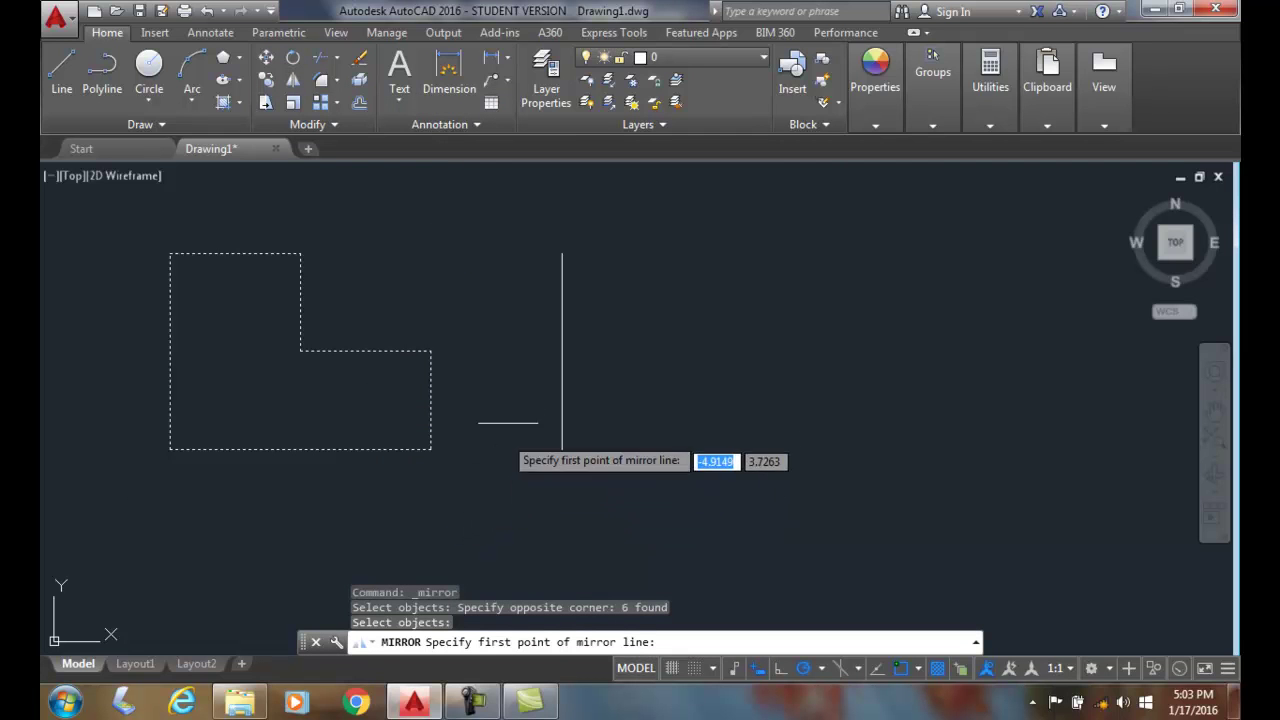
left_click(557, 266)
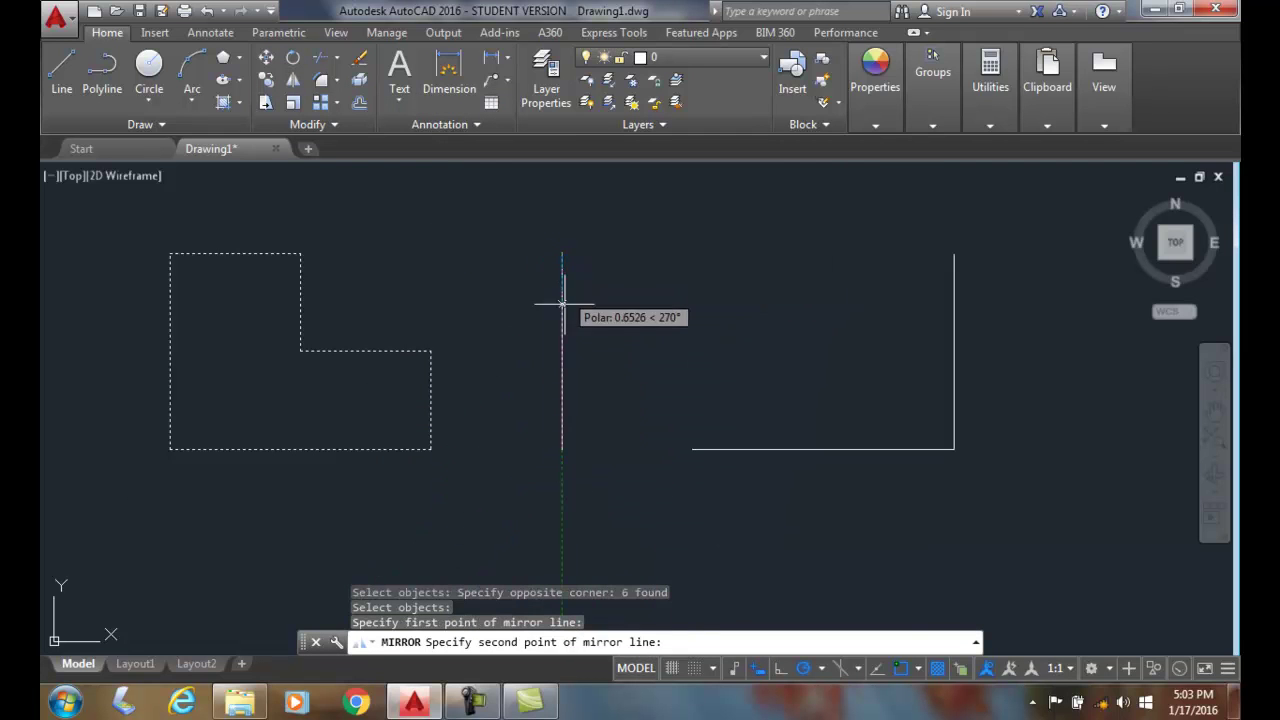
left_click(562, 450)
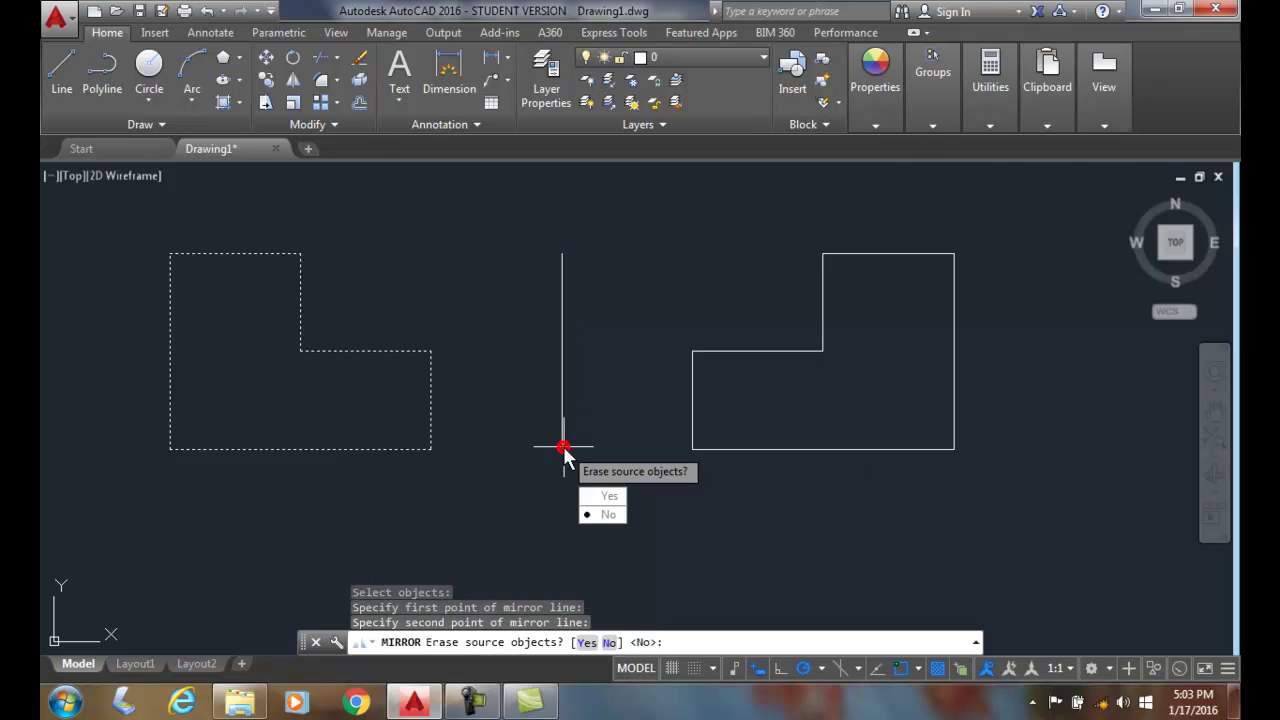
left_click(606, 499)
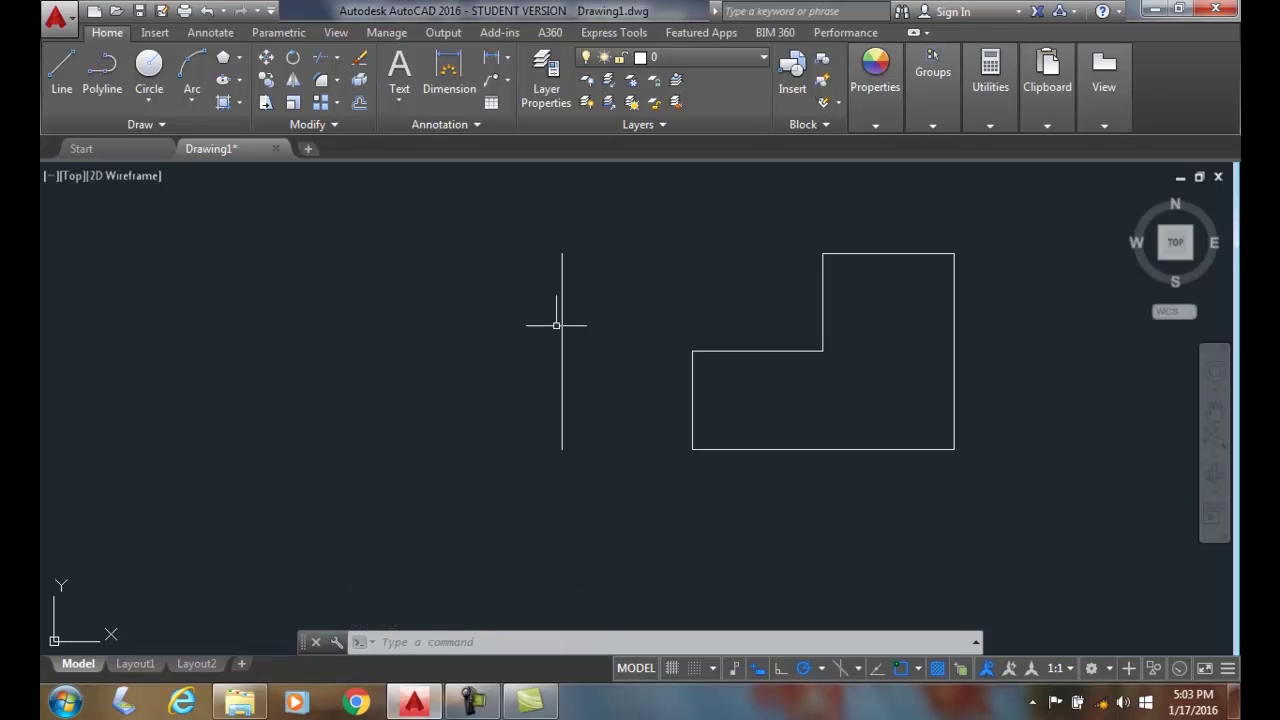
Erase the vertical line.
left_click(359, 58)
left_click(561, 276)
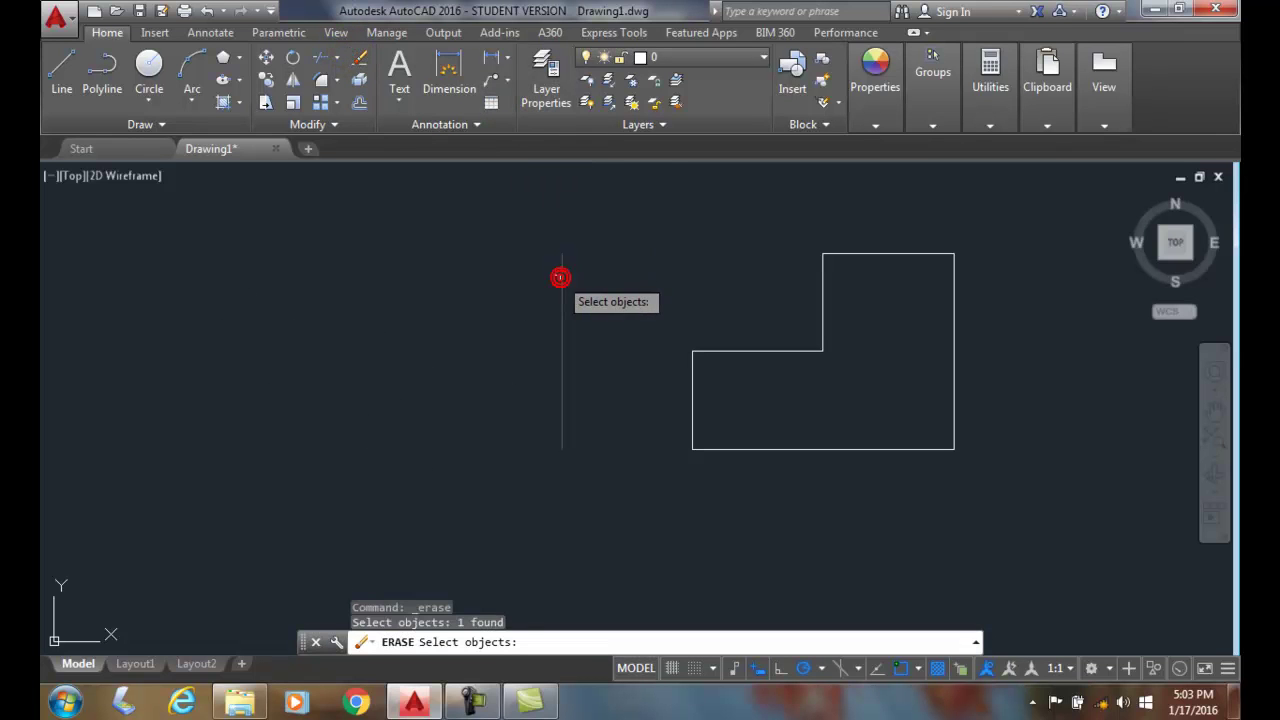
key("Return")
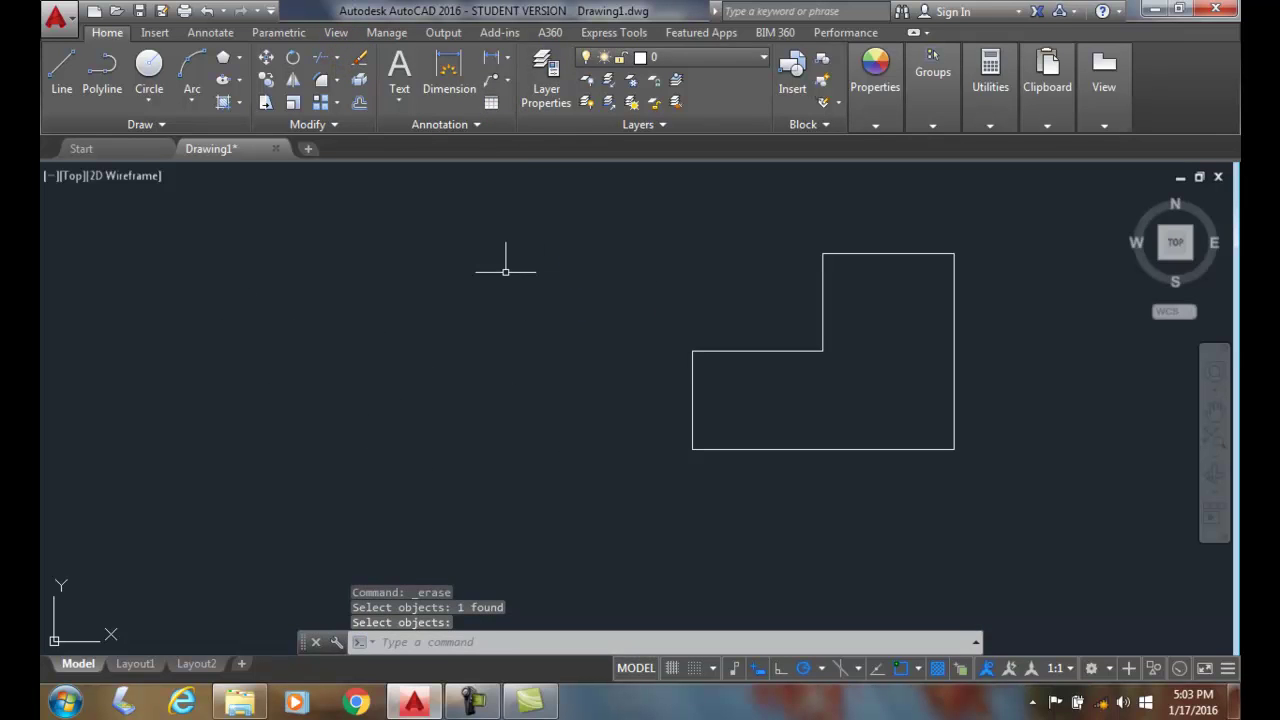
Mirror the L-shape about a slanted two-point line, keeping the original.
left_click(293, 81)
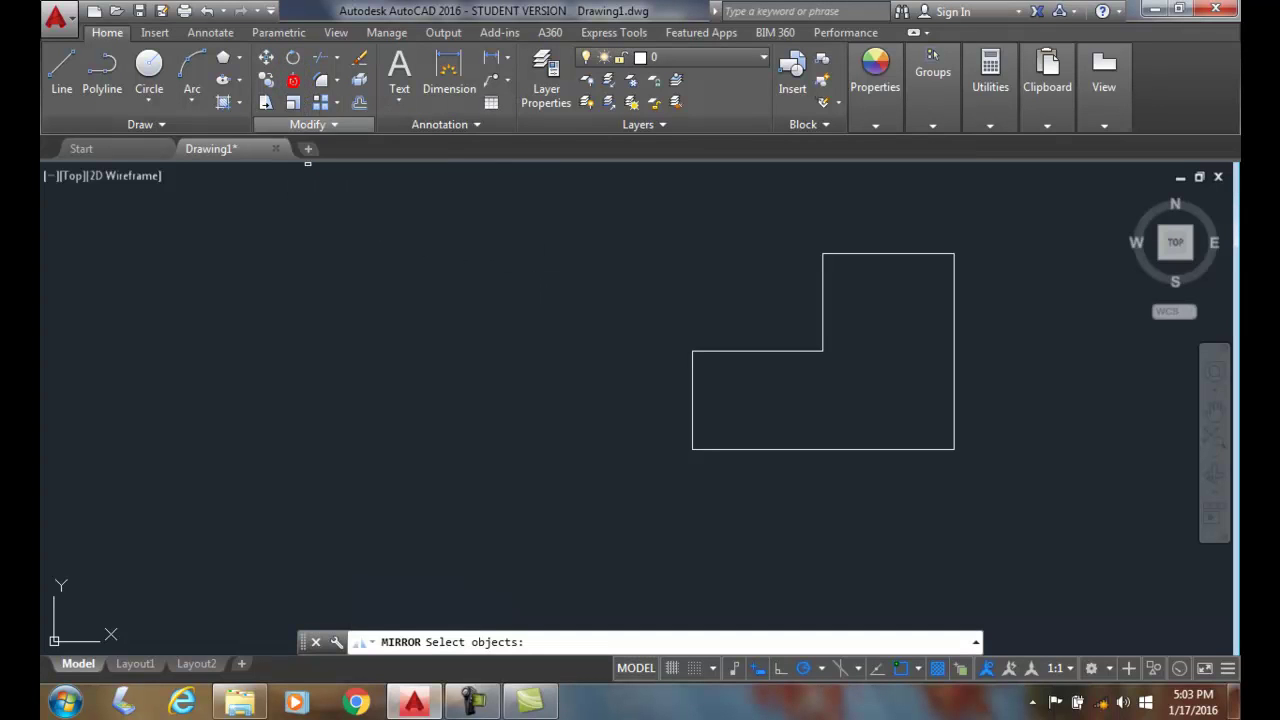
left_click(1020, 481)
left_click(589, 210)
key("Return")
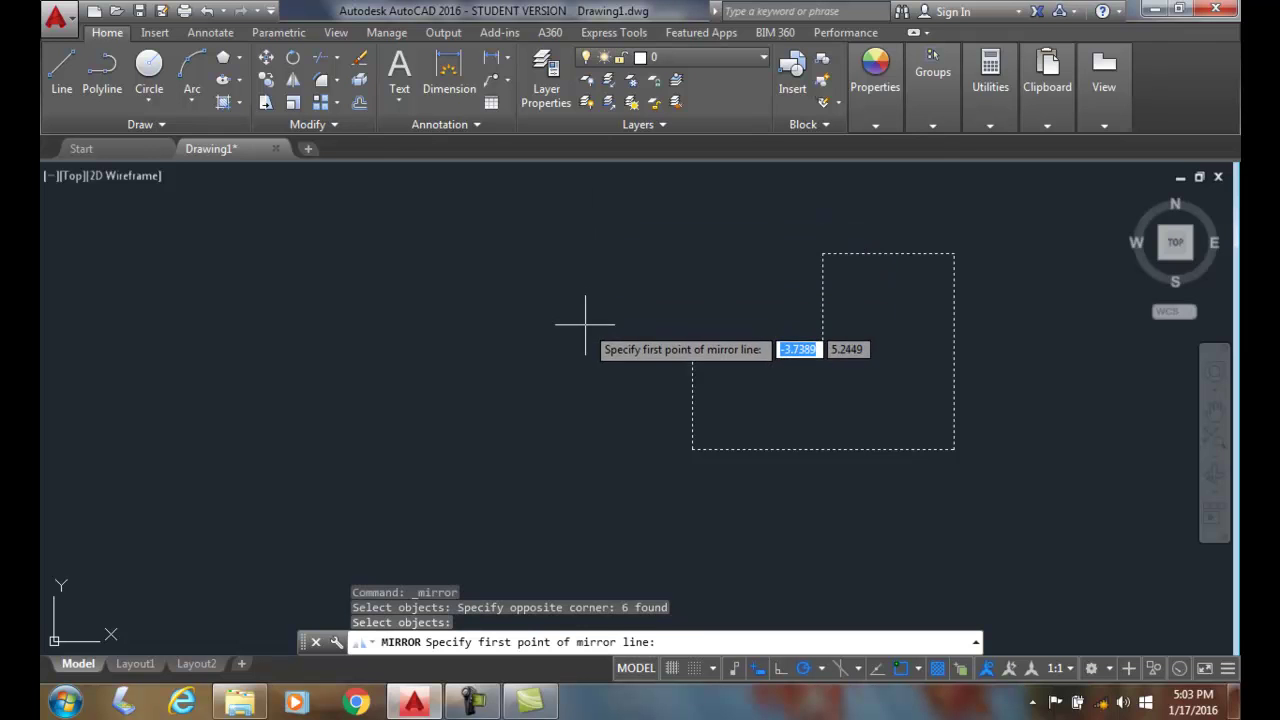
left_click(650, 256)
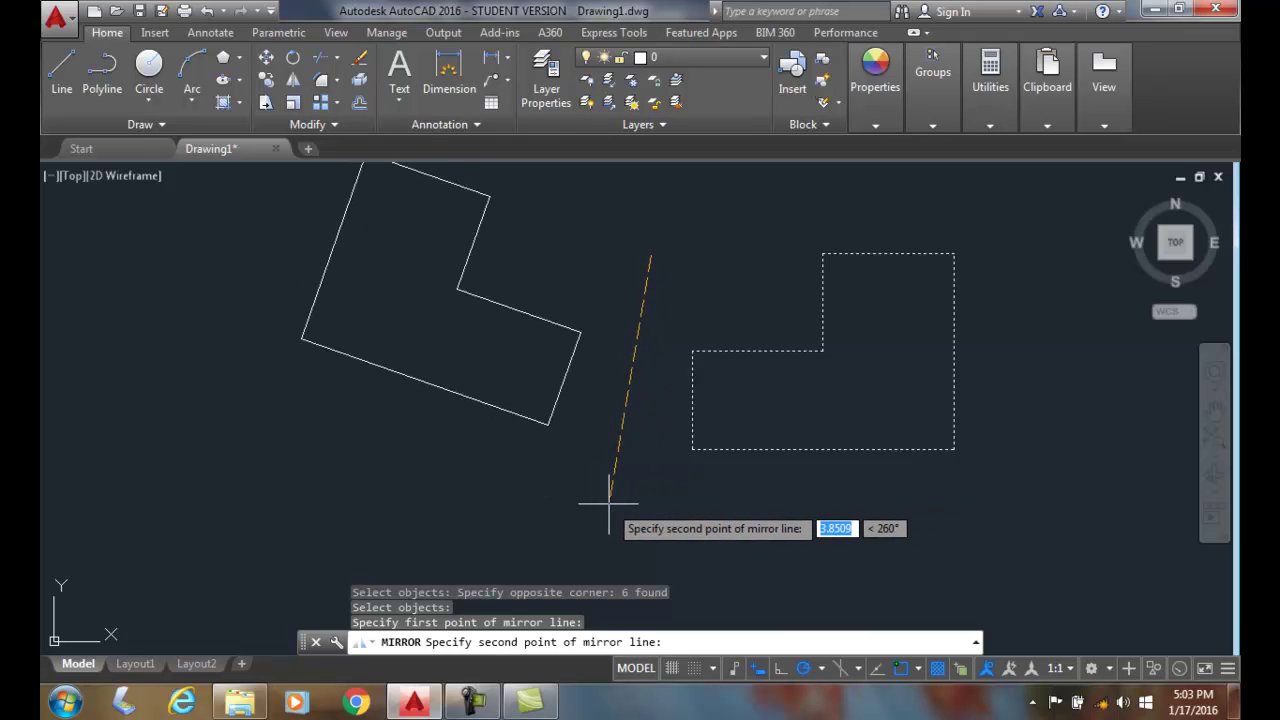
scroll(585, 503, "down", 3)
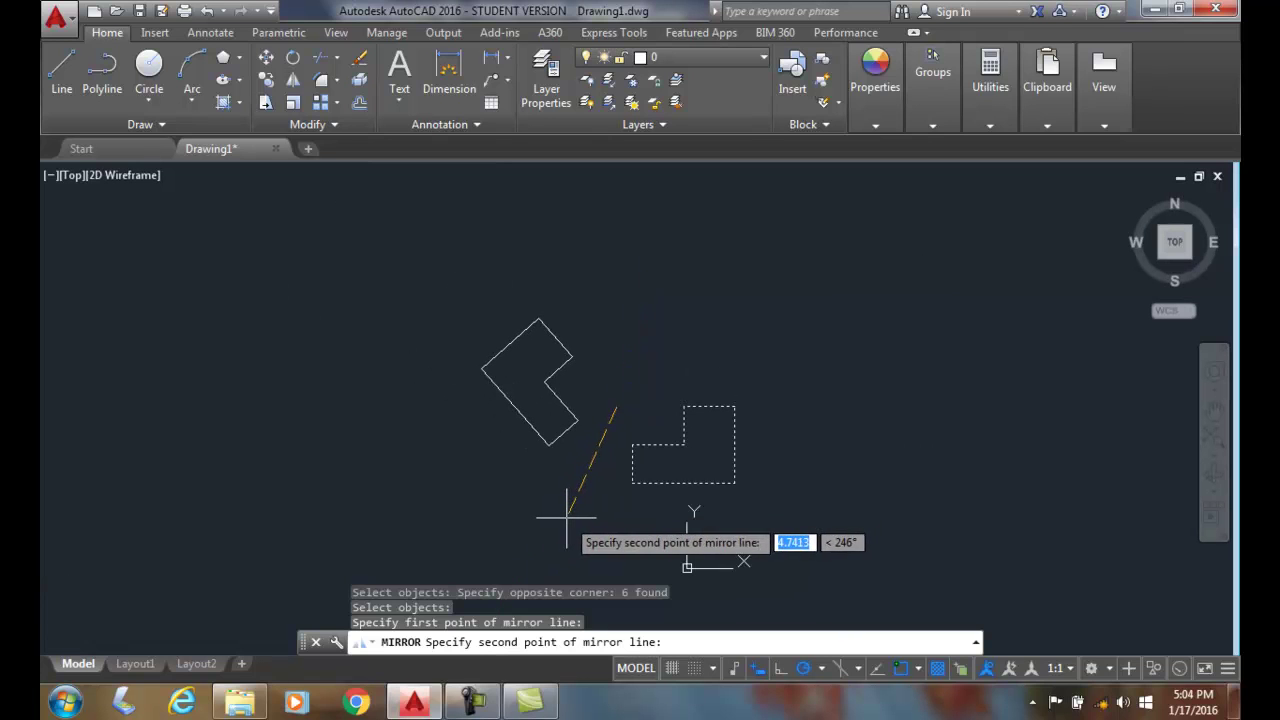
left_click(566, 518)
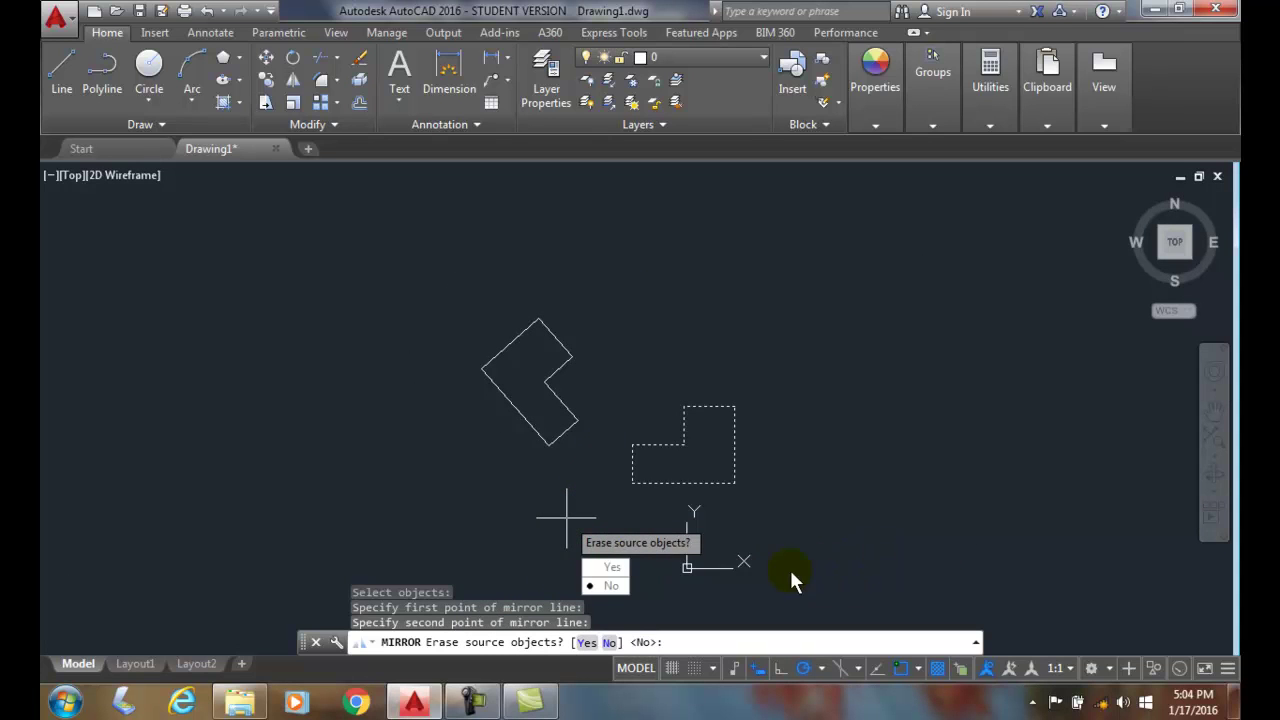
left_click(610, 586)
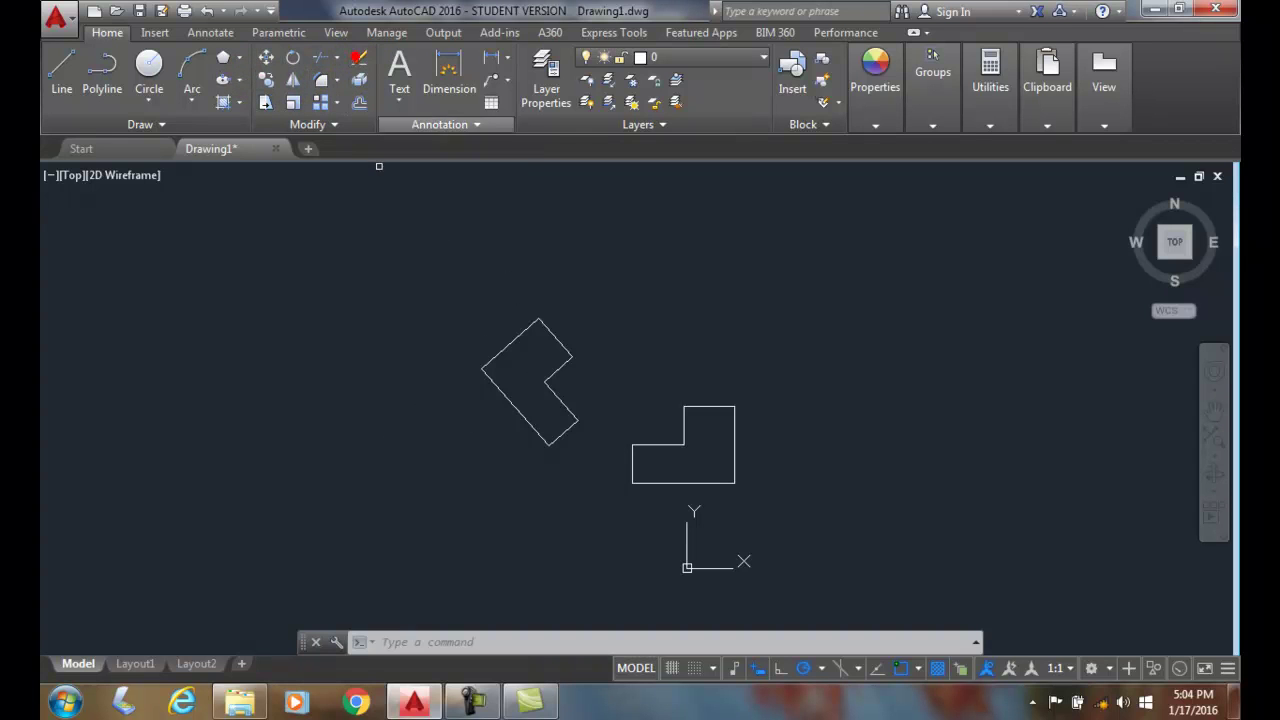
Erase the rotated L-shape.
left_click(359, 57)
left_click(589, 462)
left_click(452, 289)
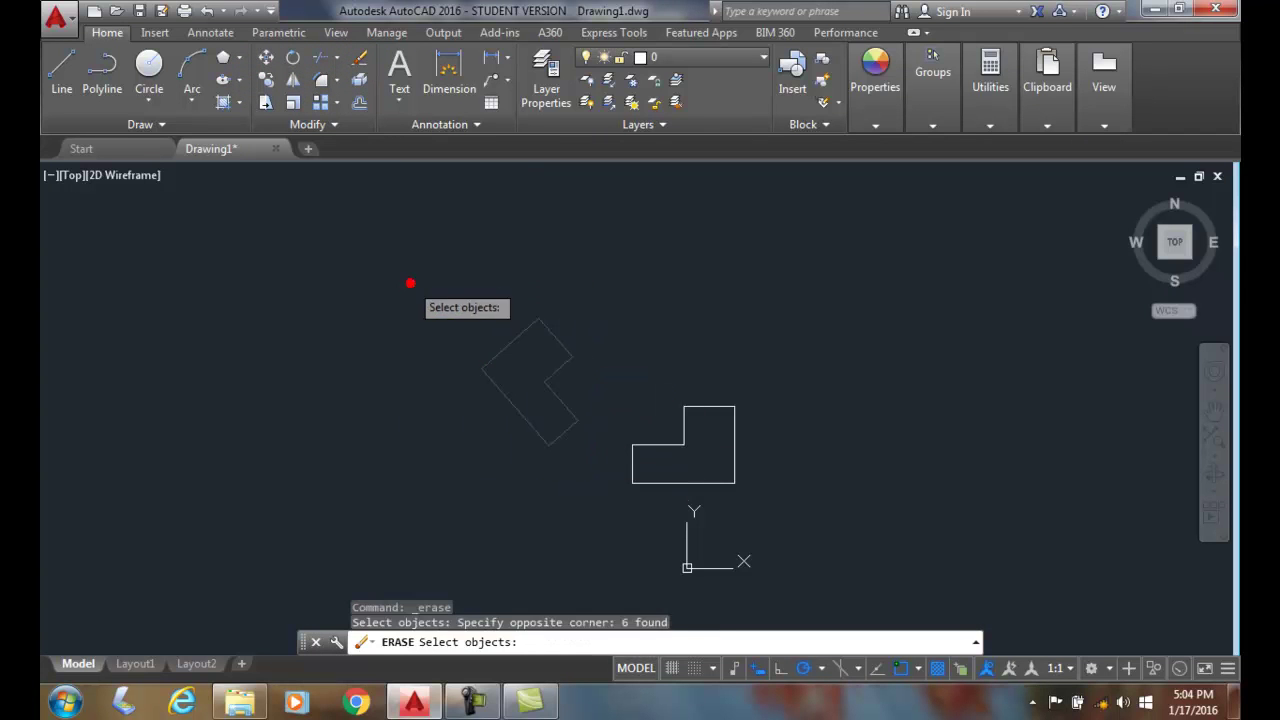
key("Return")
Mirror the remaining L-shape about a vertical line on its right, keeping the original.
scroll(625, 429, "up", 4)
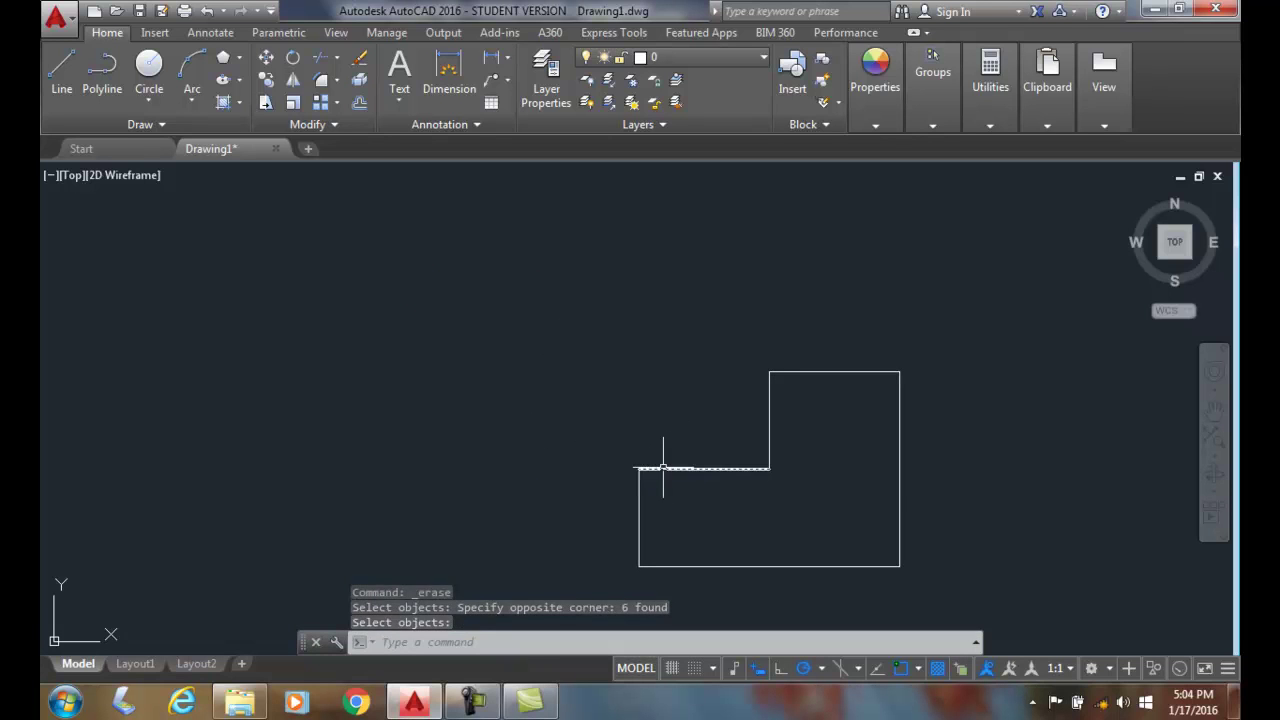
middle_click_drag(689, 489, 408, 431)
scroll(407, 430, "down", 2)
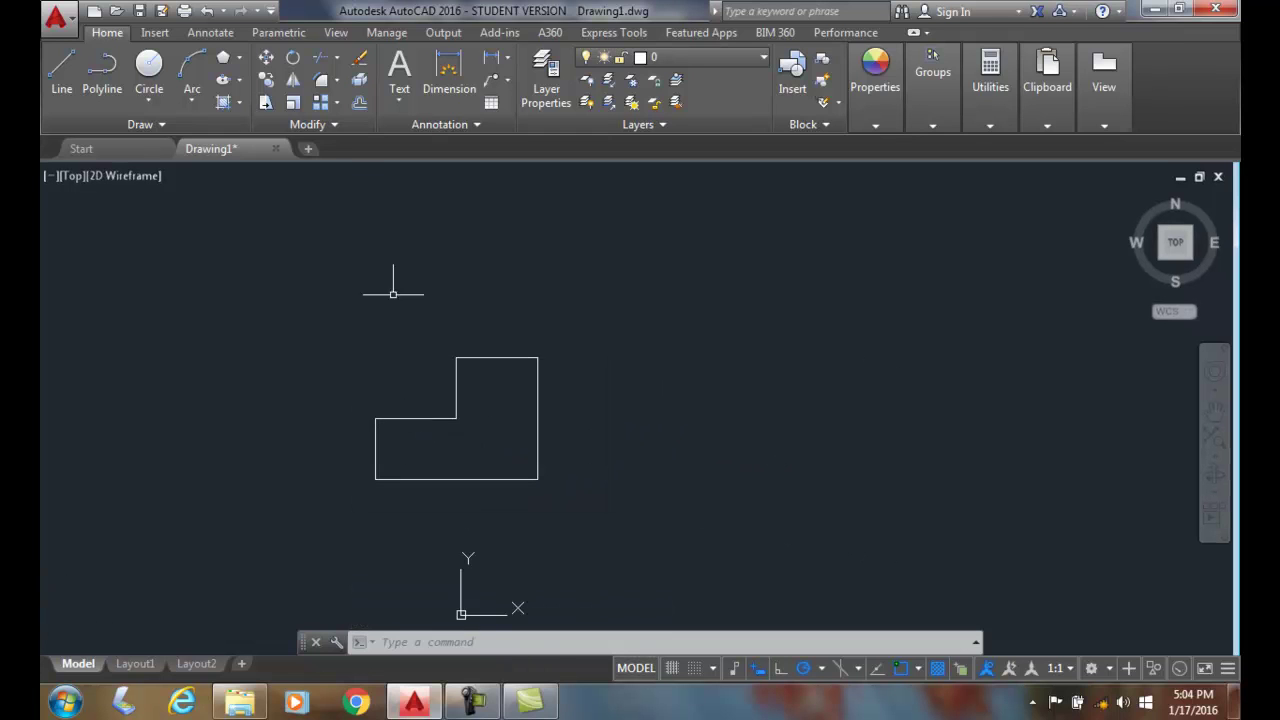
left_click(296, 79)
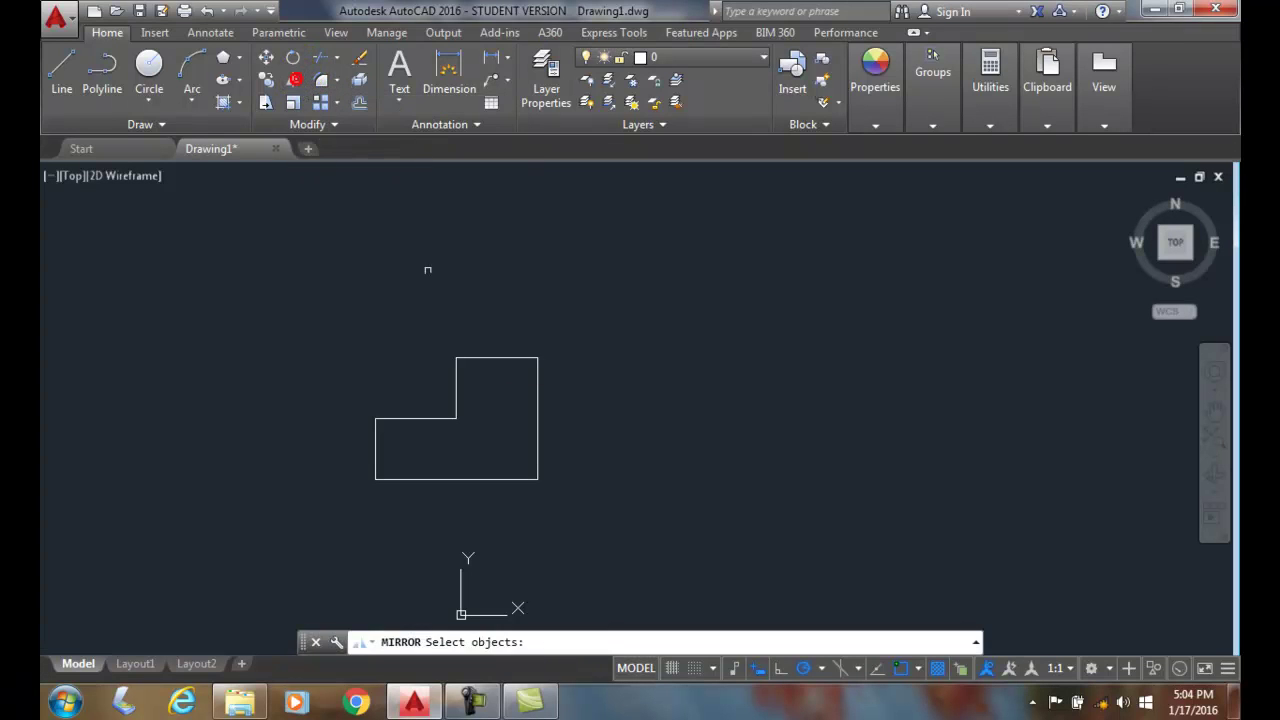
left_click(576, 504)
left_click(355, 325)
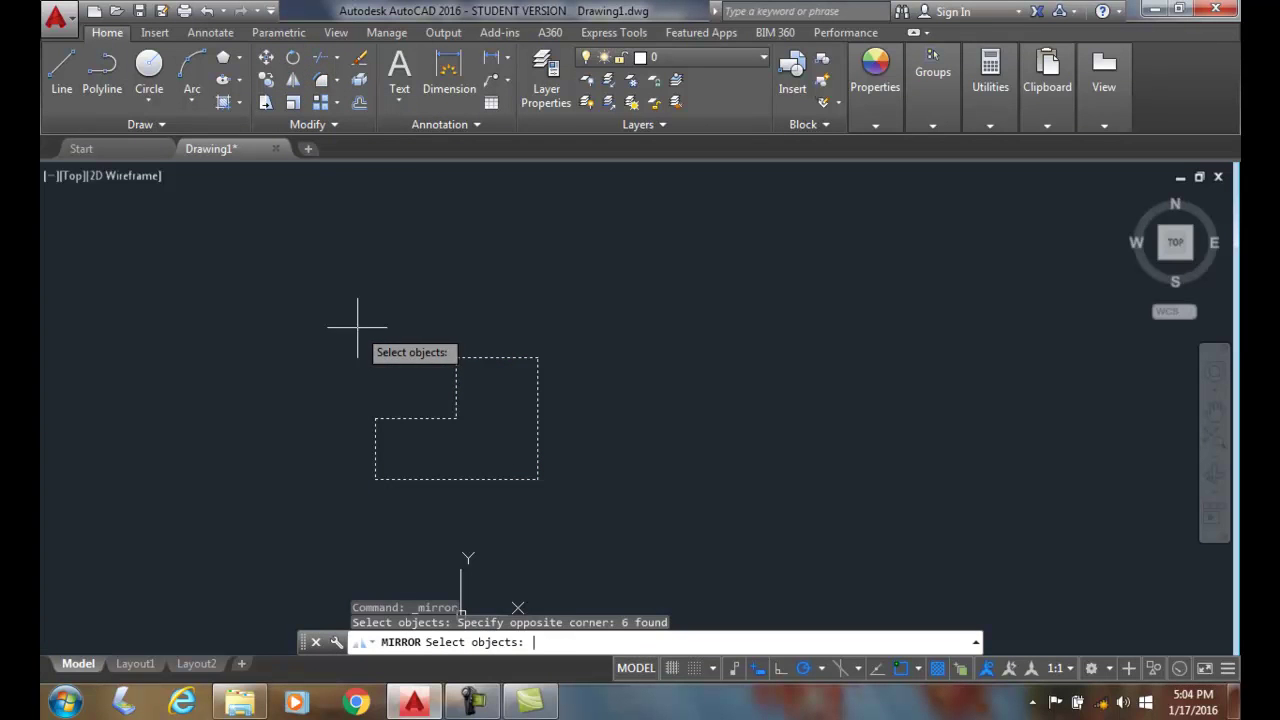
key("Return")
left_click(584, 354)
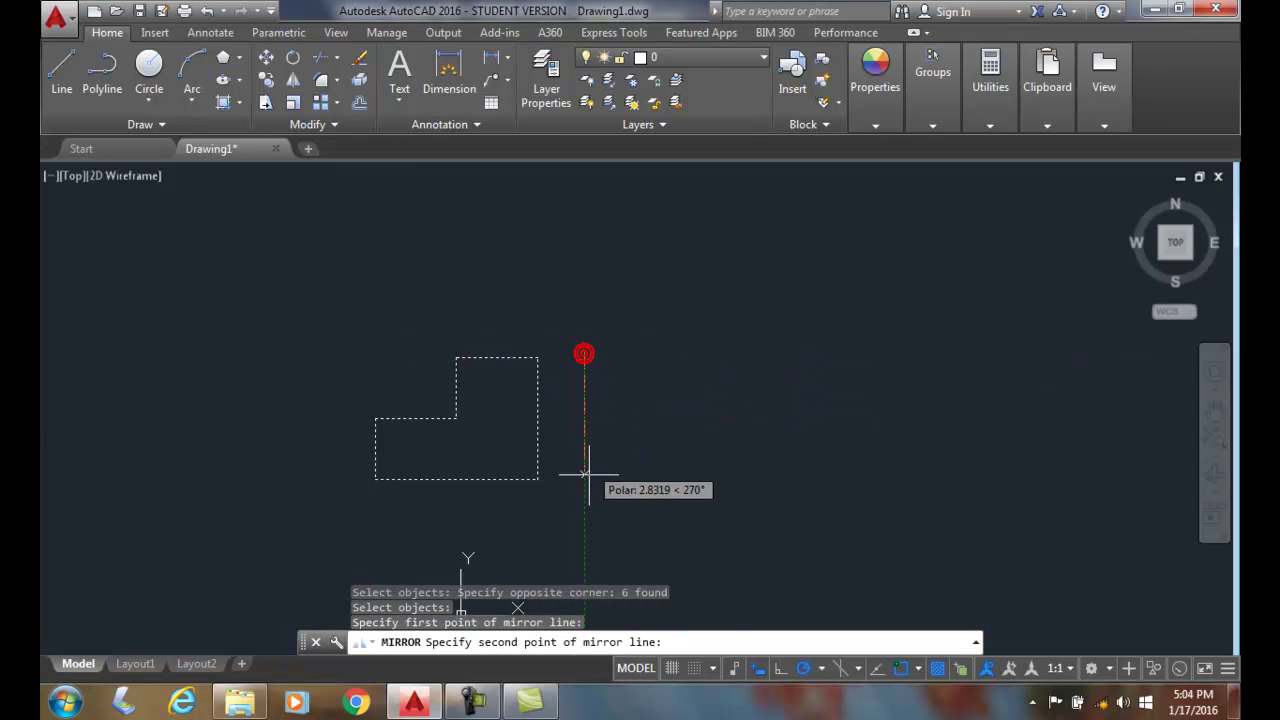
left_click(587, 534)
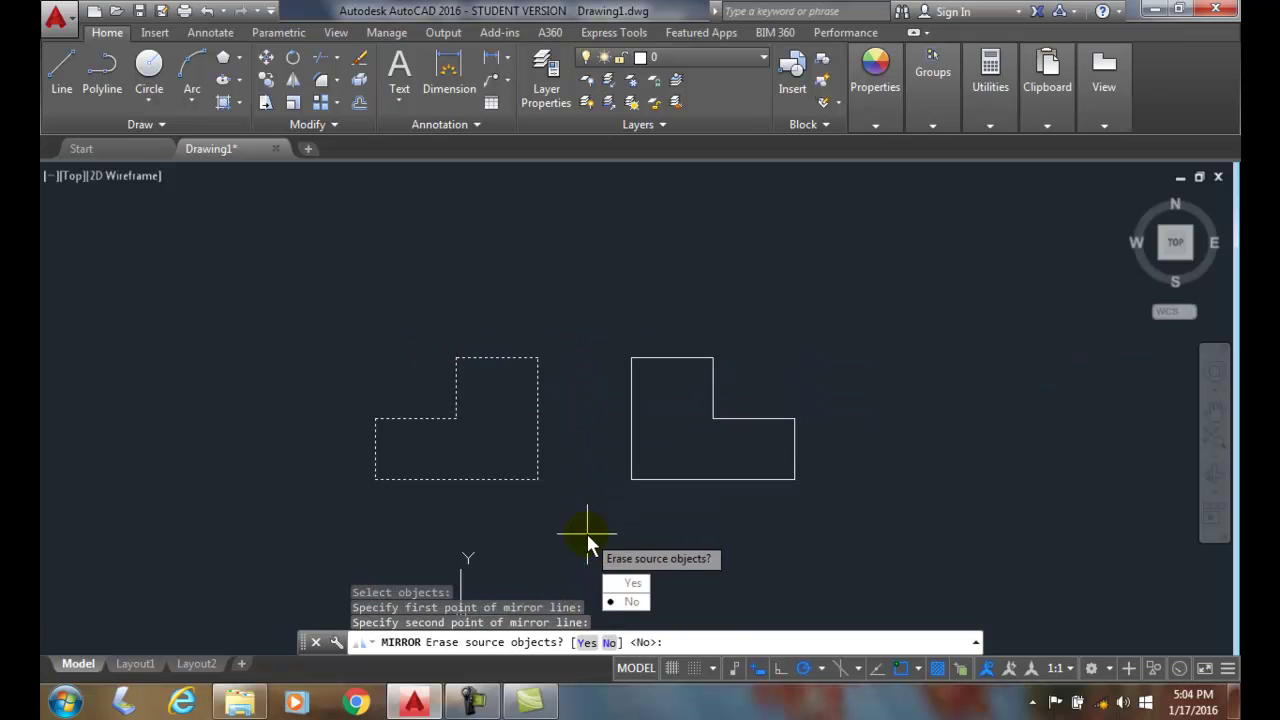
left_click(628, 600)
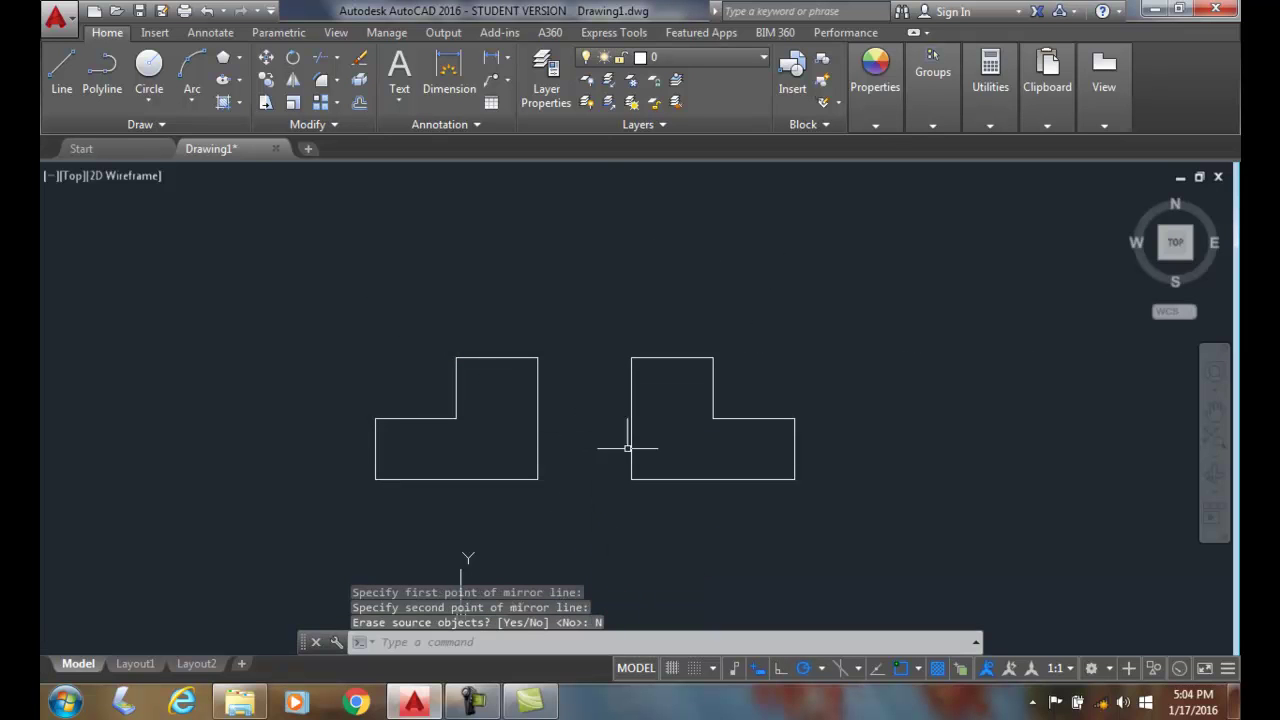
Mirror both L-shapes upward about a horizontal line above them, keeping the originals.
left_click(289, 79)
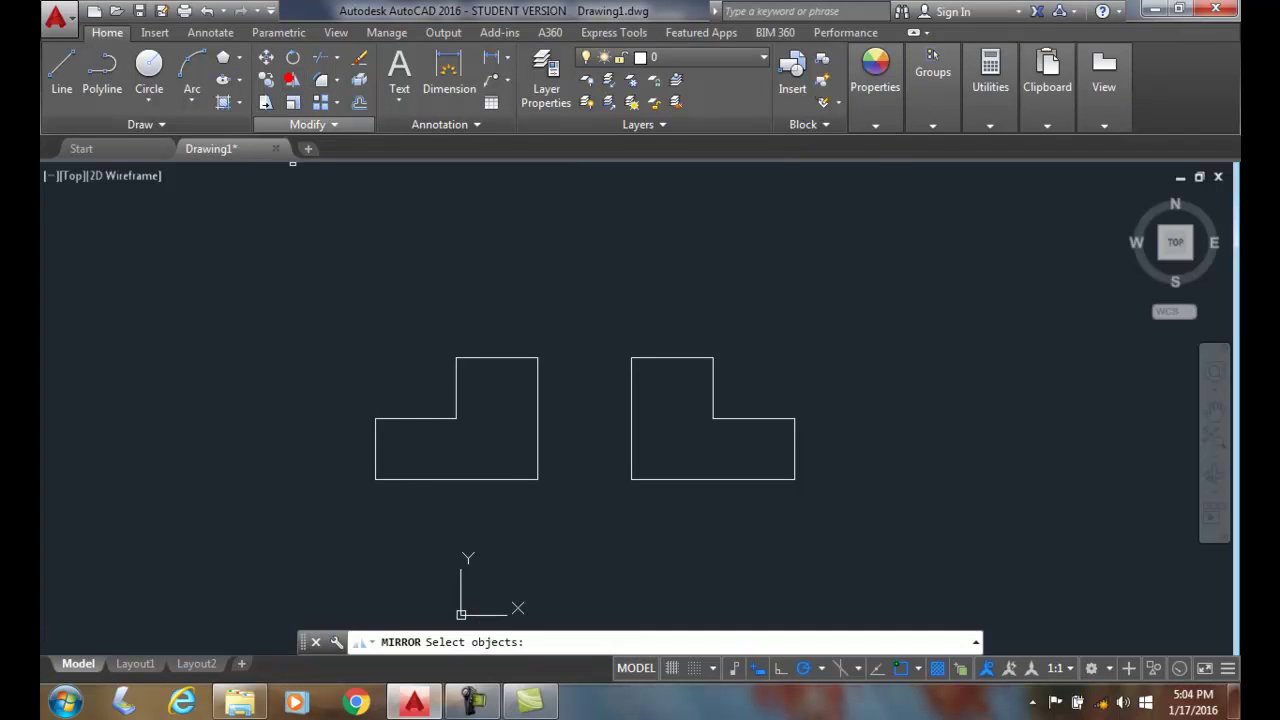
left_click(872, 537)
left_click(309, 315)
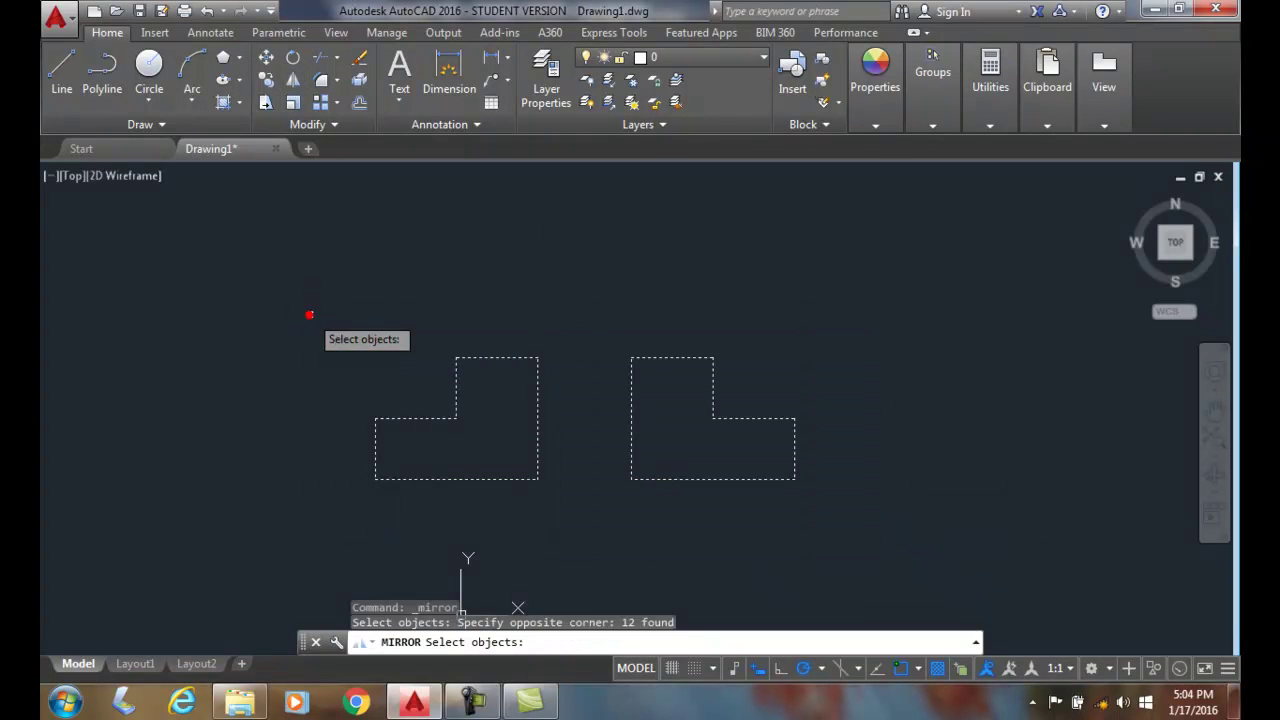
key("Return")
left_click(378, 330)
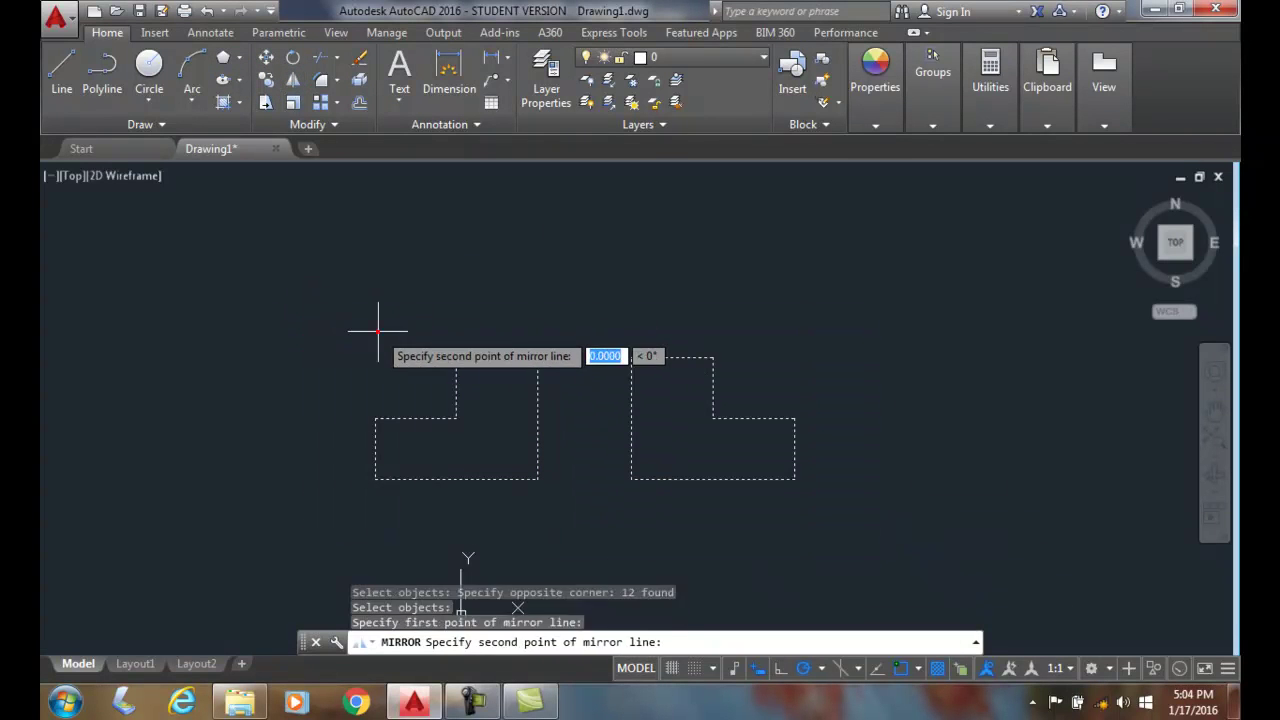
left_click(798, 325)
key("Return")
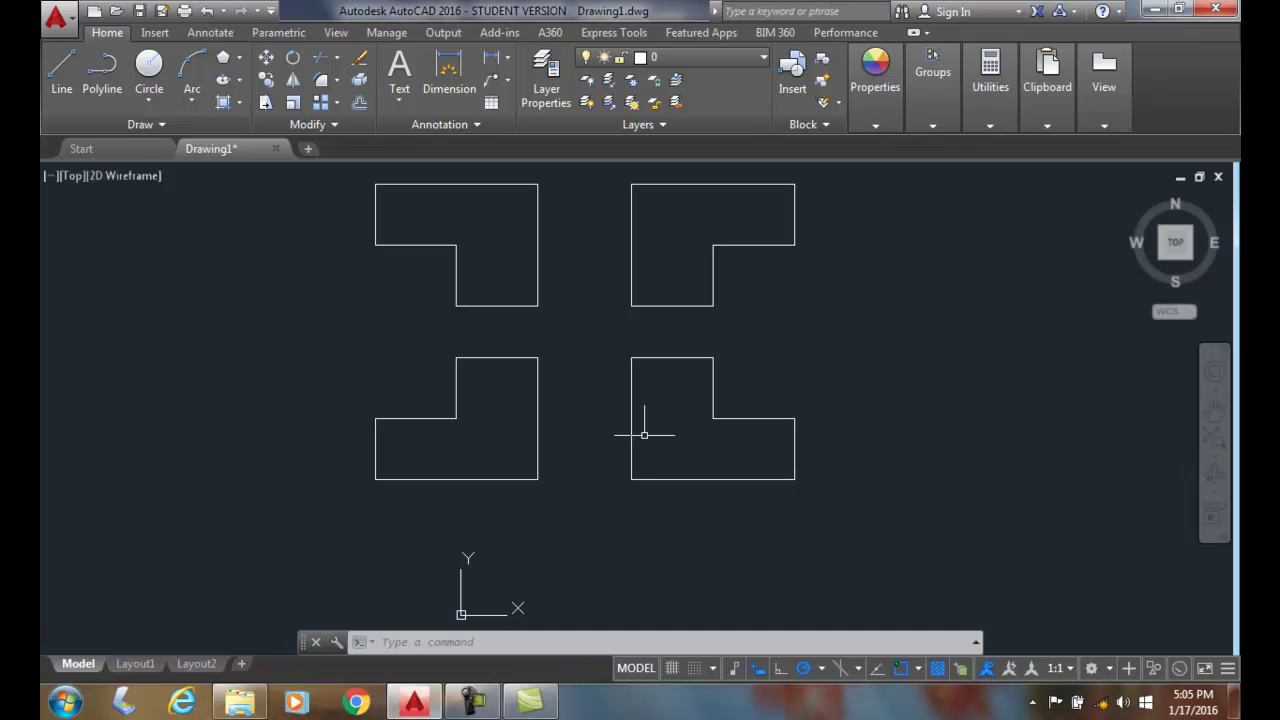
Erase the right-hand pair and the upper-left L-shape with E, leaving the lower-left one.
type("e")
key("Return")
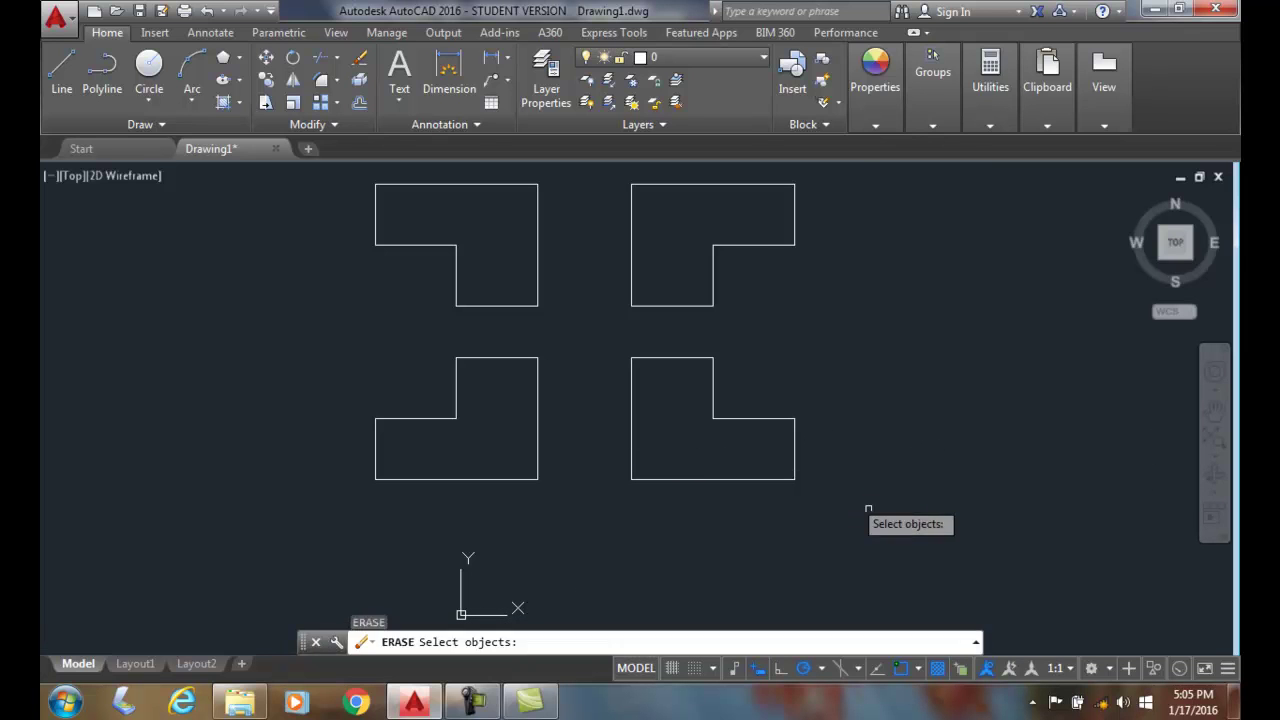
left_click(872, 510)
left_click(611, 186)
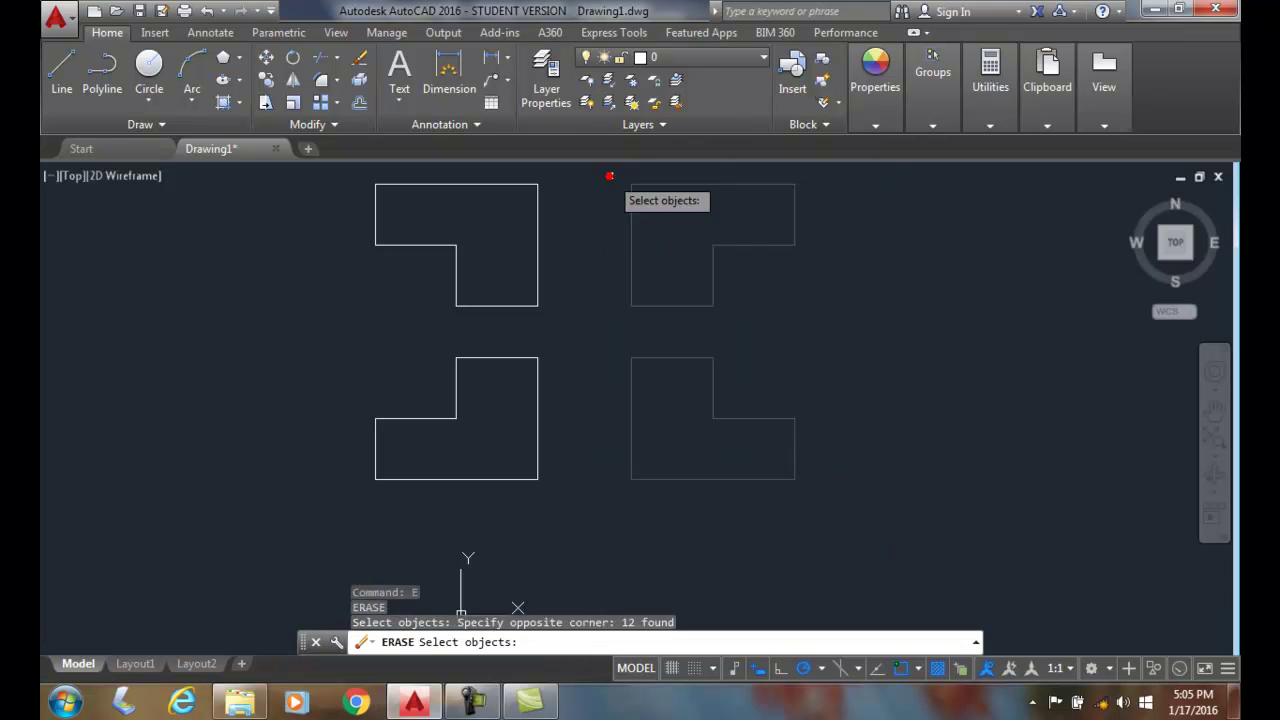
key("Return")
key("Return")
left_click(563, 320)
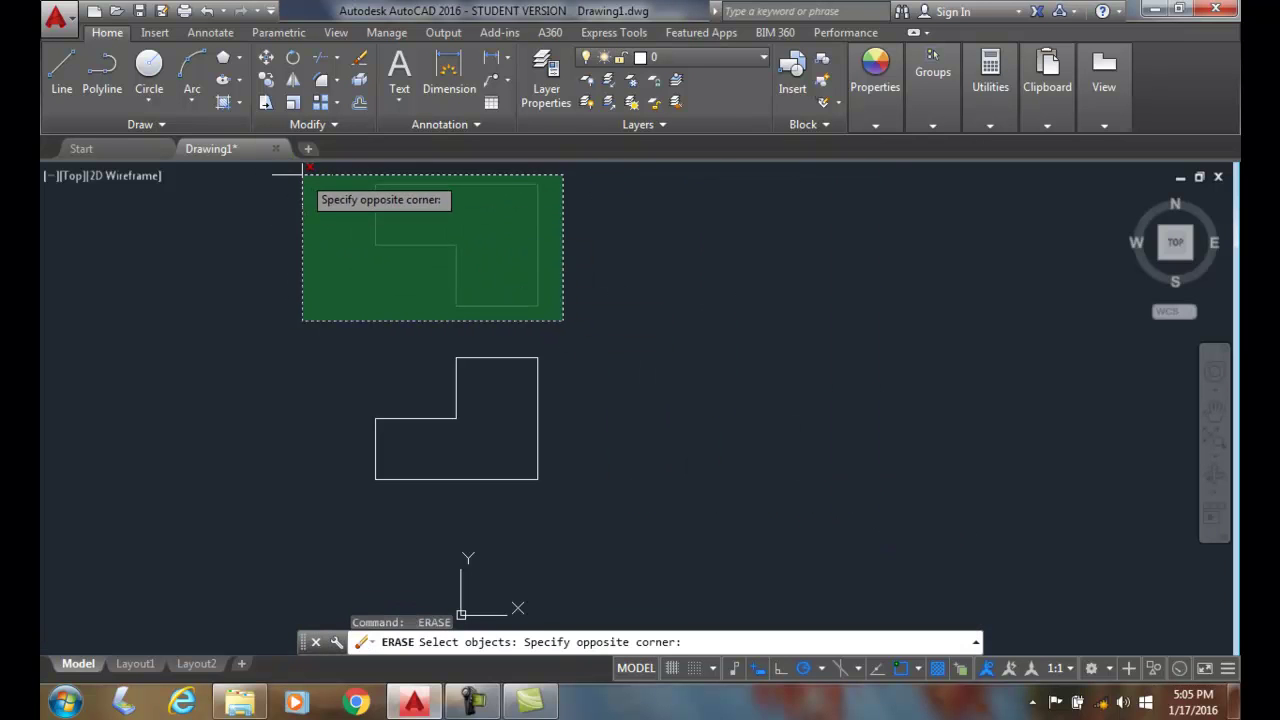
left_click(303, 177)
key("Return")
Add single-line text 'MIRRTEXT' at 0 rotation inside the L-shape's lower-left.
left_click(404, 104)
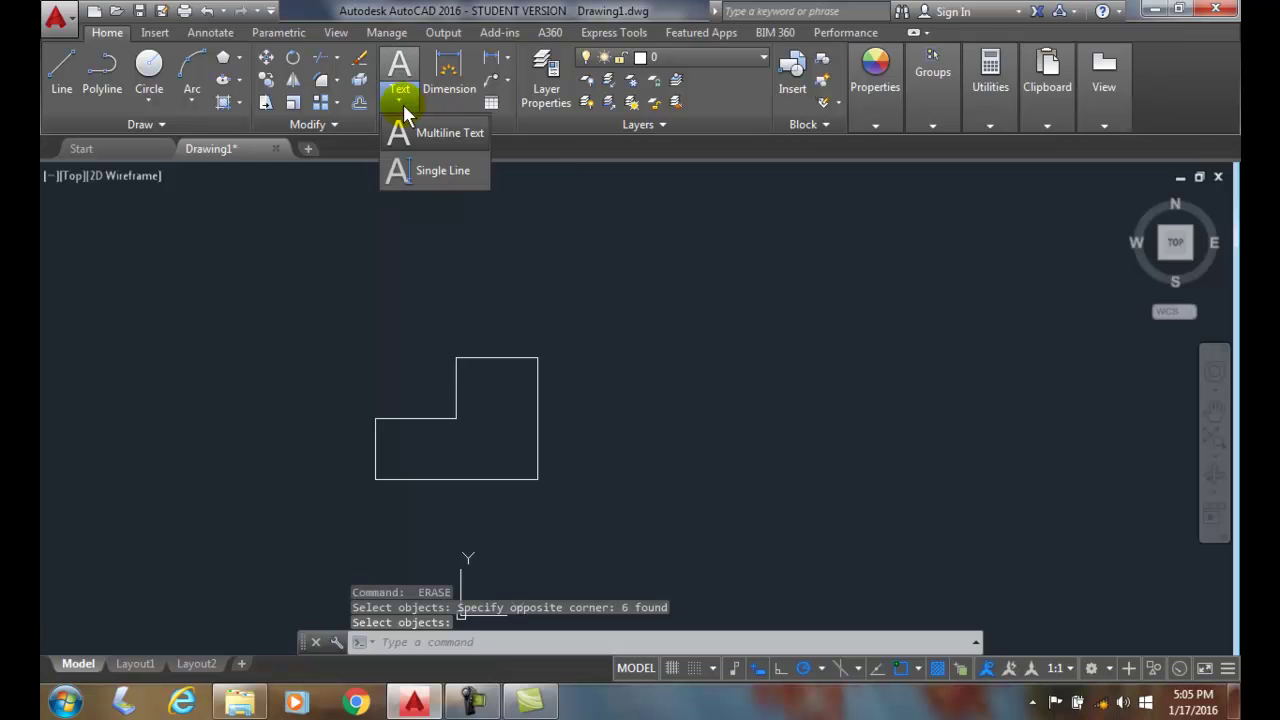
left_click(419, 176)
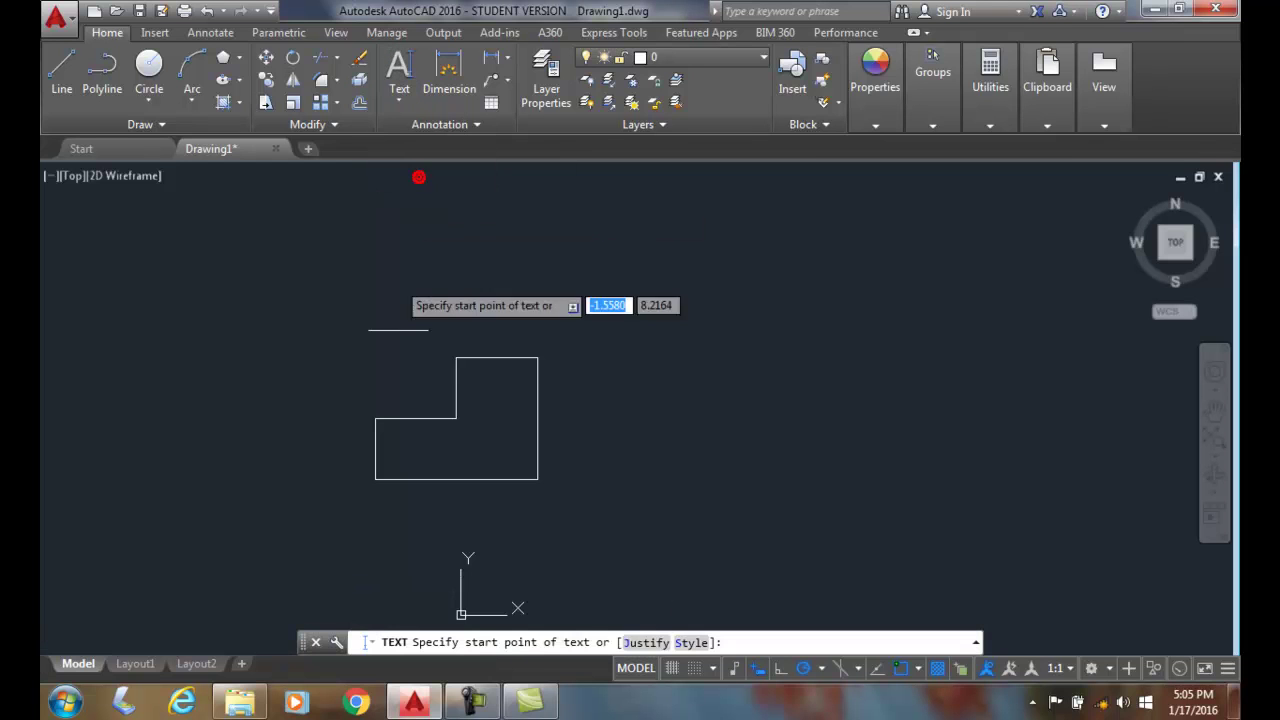
left_click(396, 470)
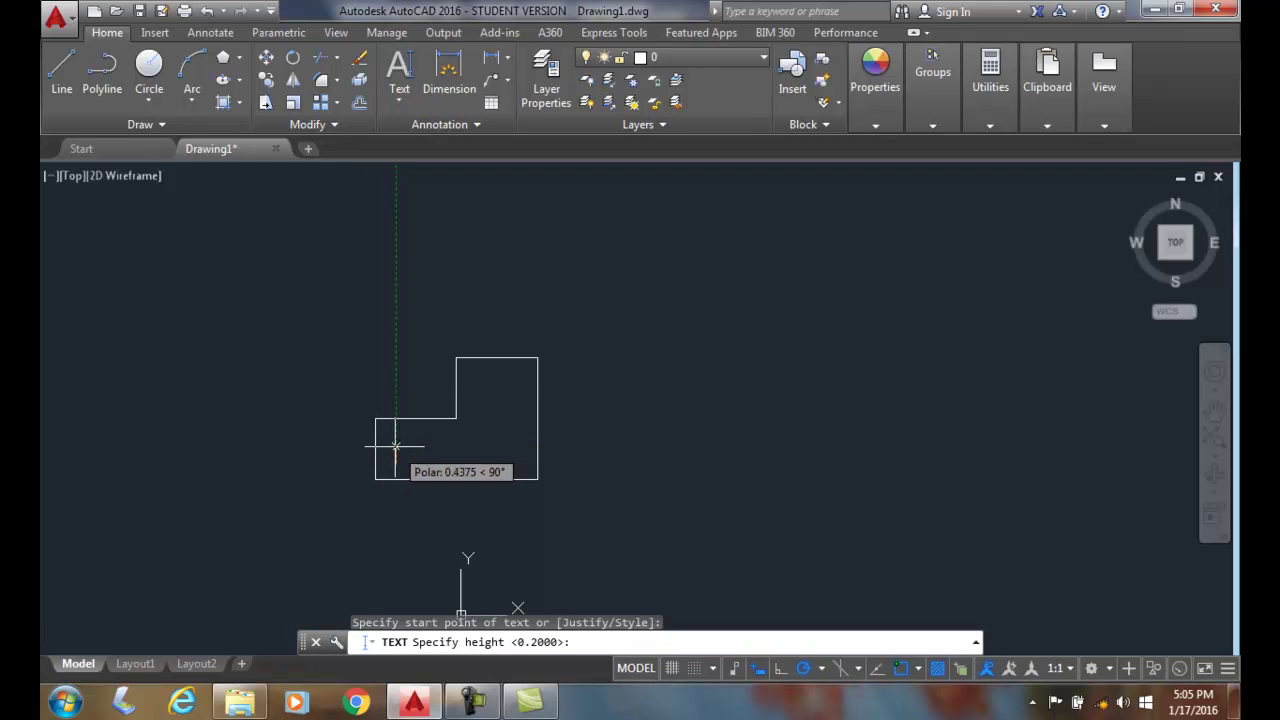
left_click(396, 445)
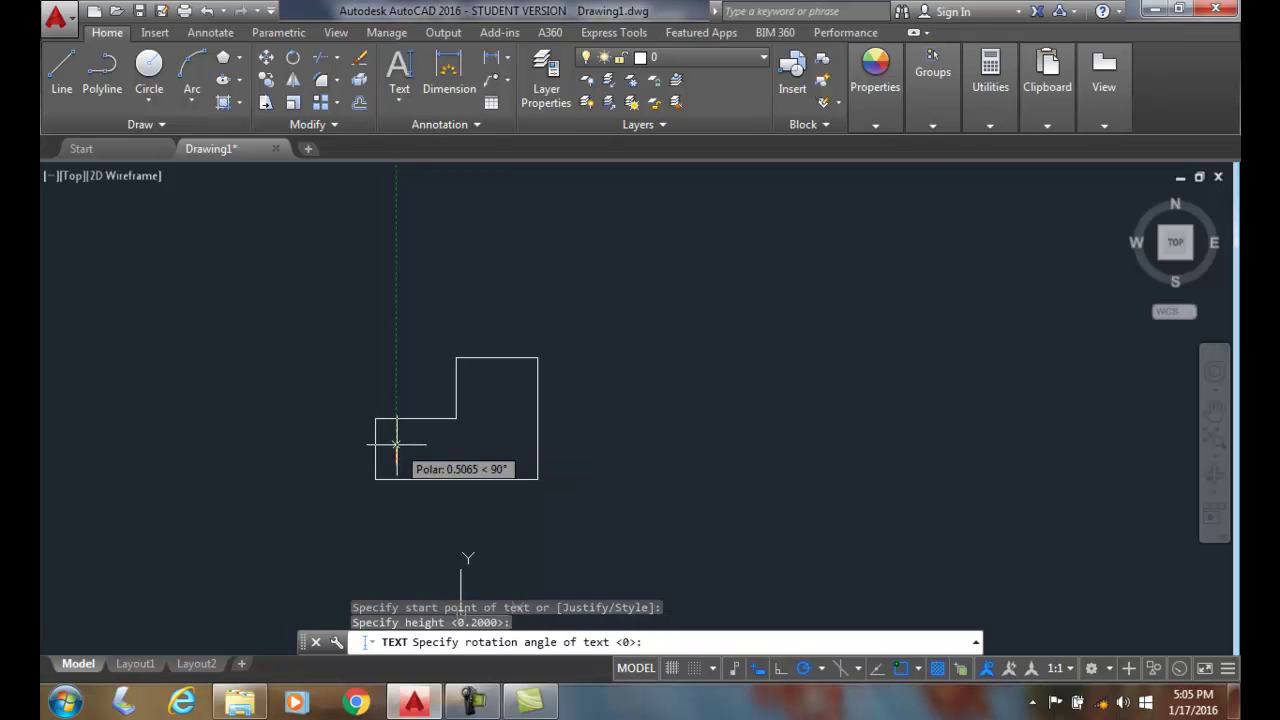
key("Return")
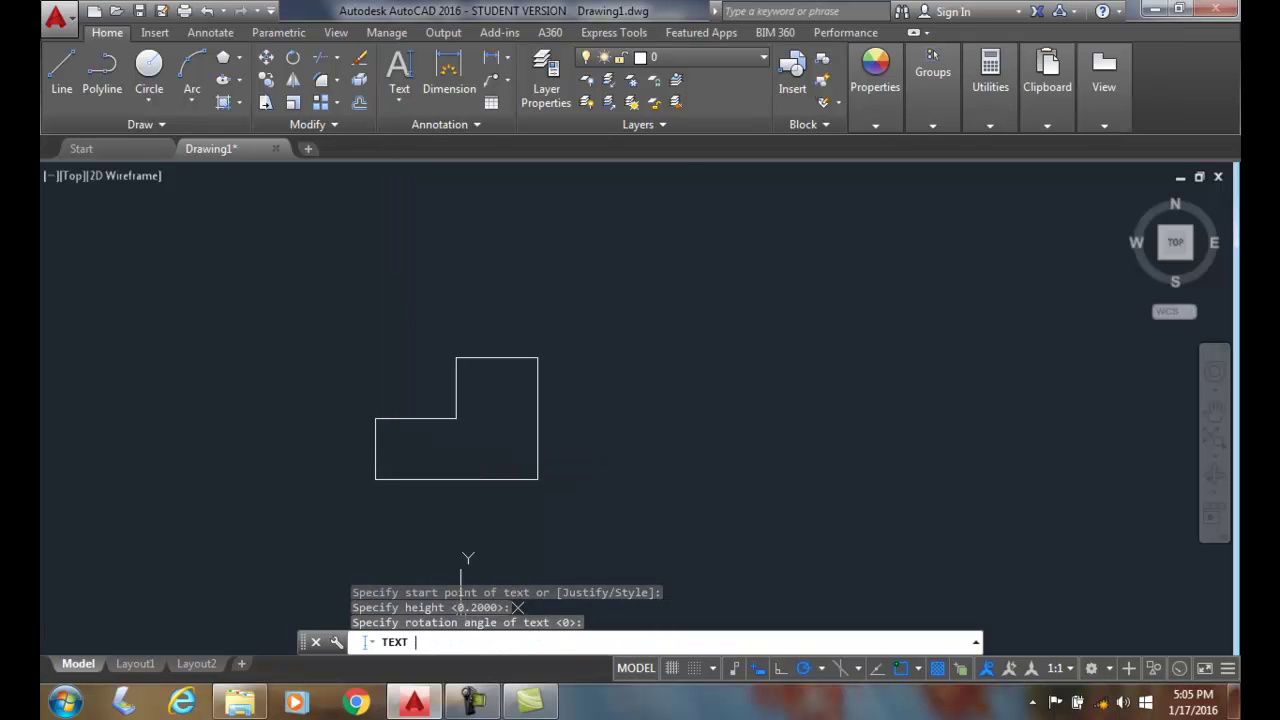
type("nir")
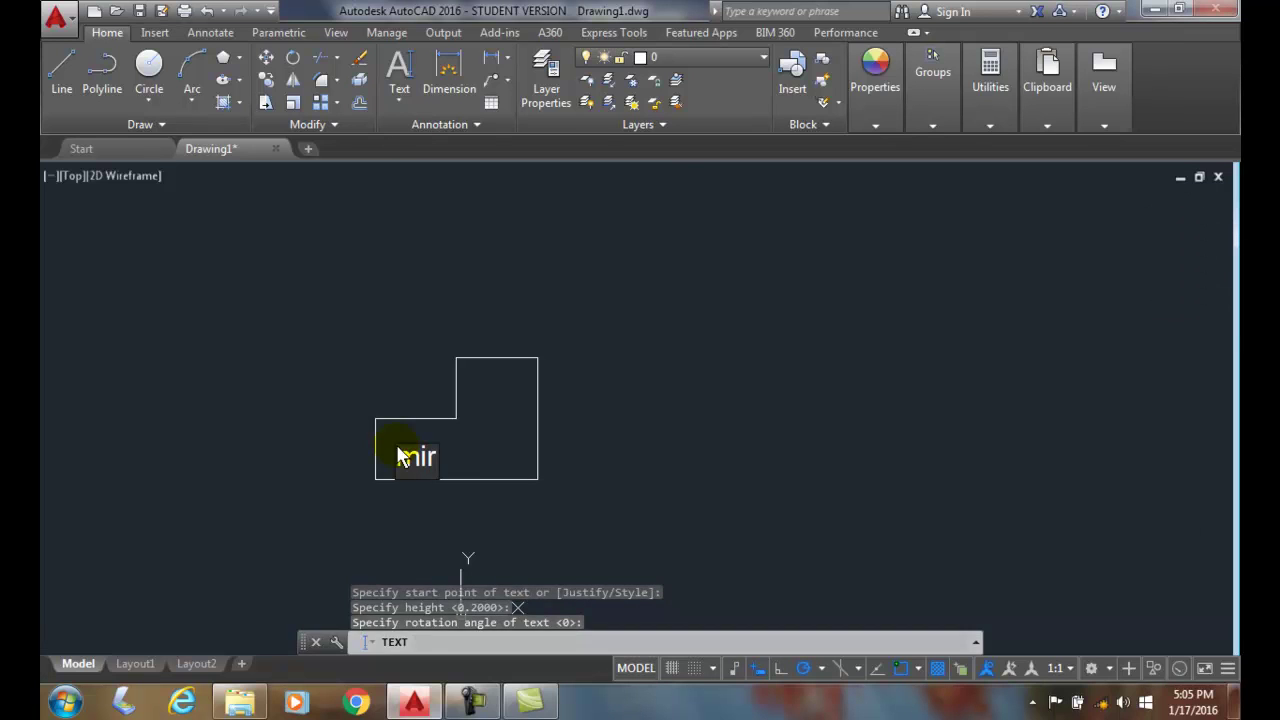
key("BackSpace")
key("BackSpace")
key("BackSpace")
type("MIRR")
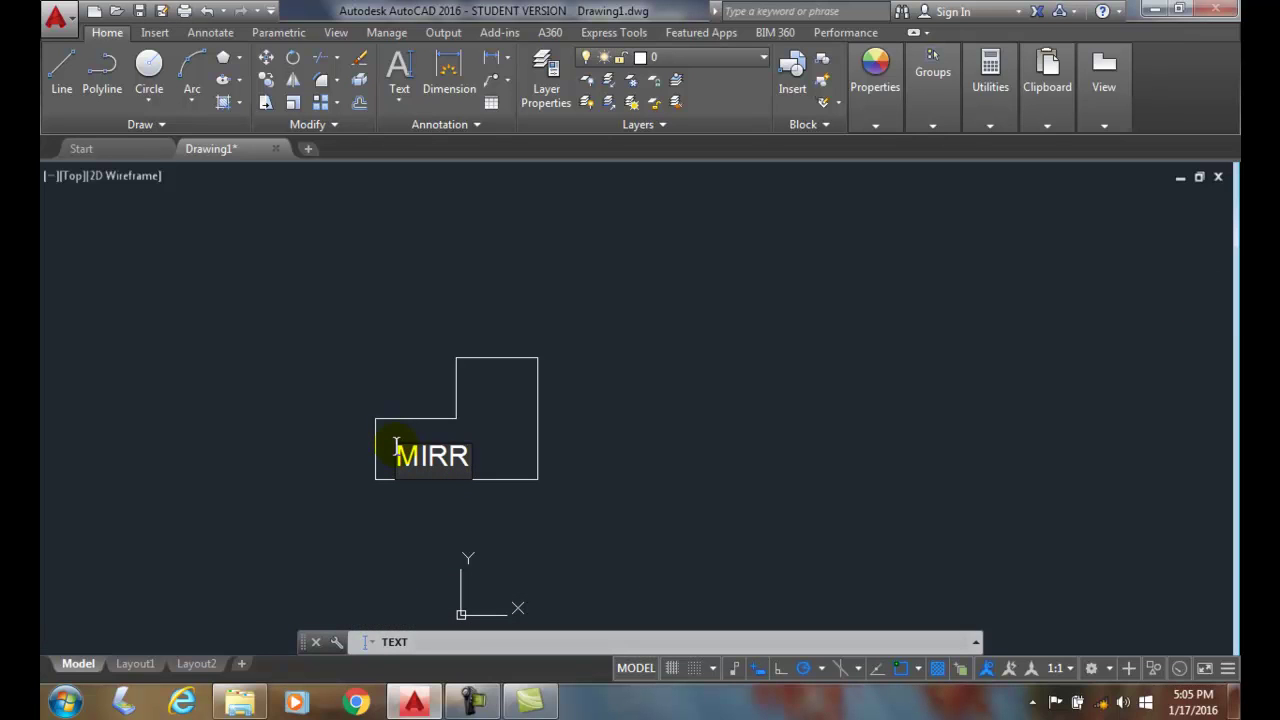
type("TEXT")
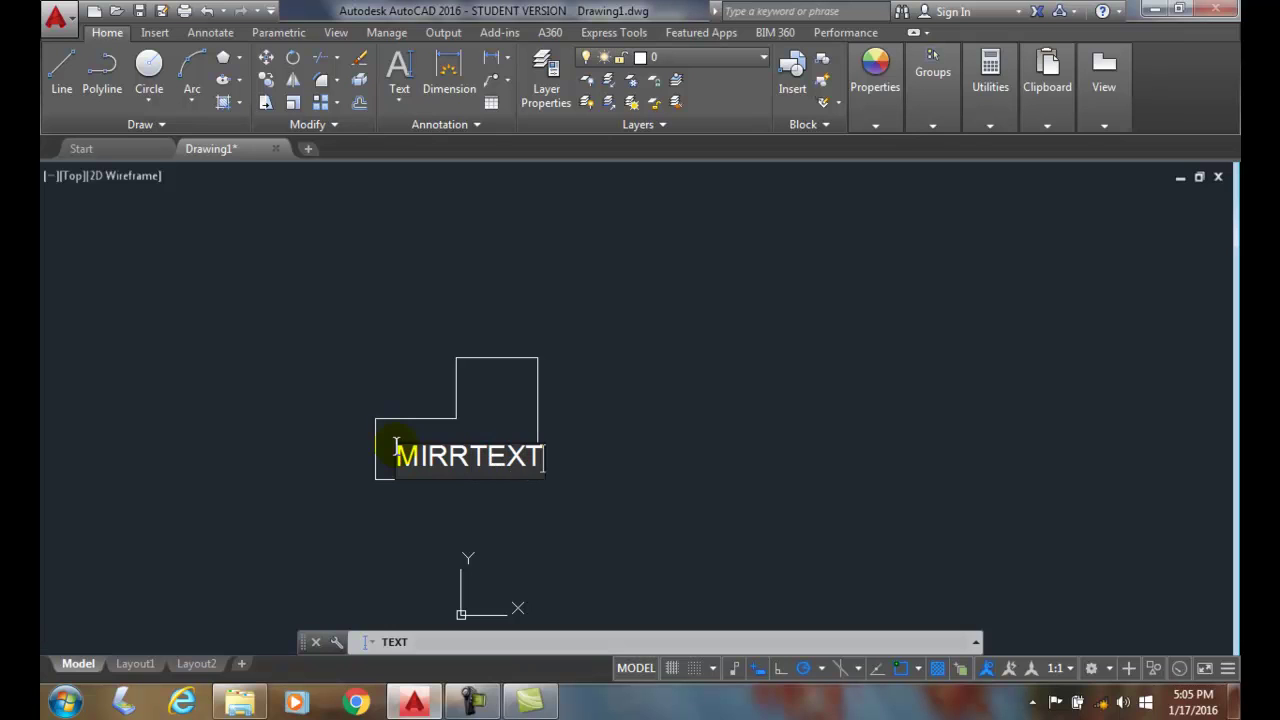
key("Return")
key("Return")
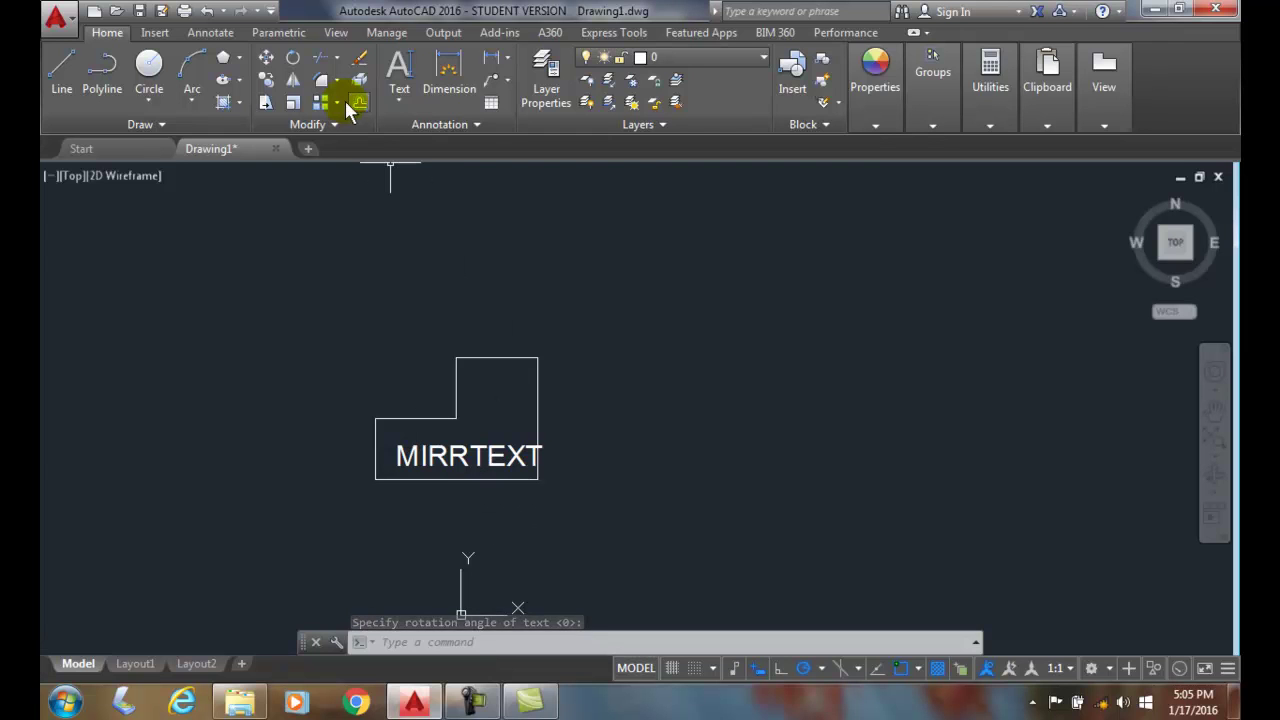
Mirror the L-shape and its MIRRTEXT label about a vertical line, keeping the original.
left_click(292, 79)
left_click(584, 547)
left_click(320, 326)
key("Return")
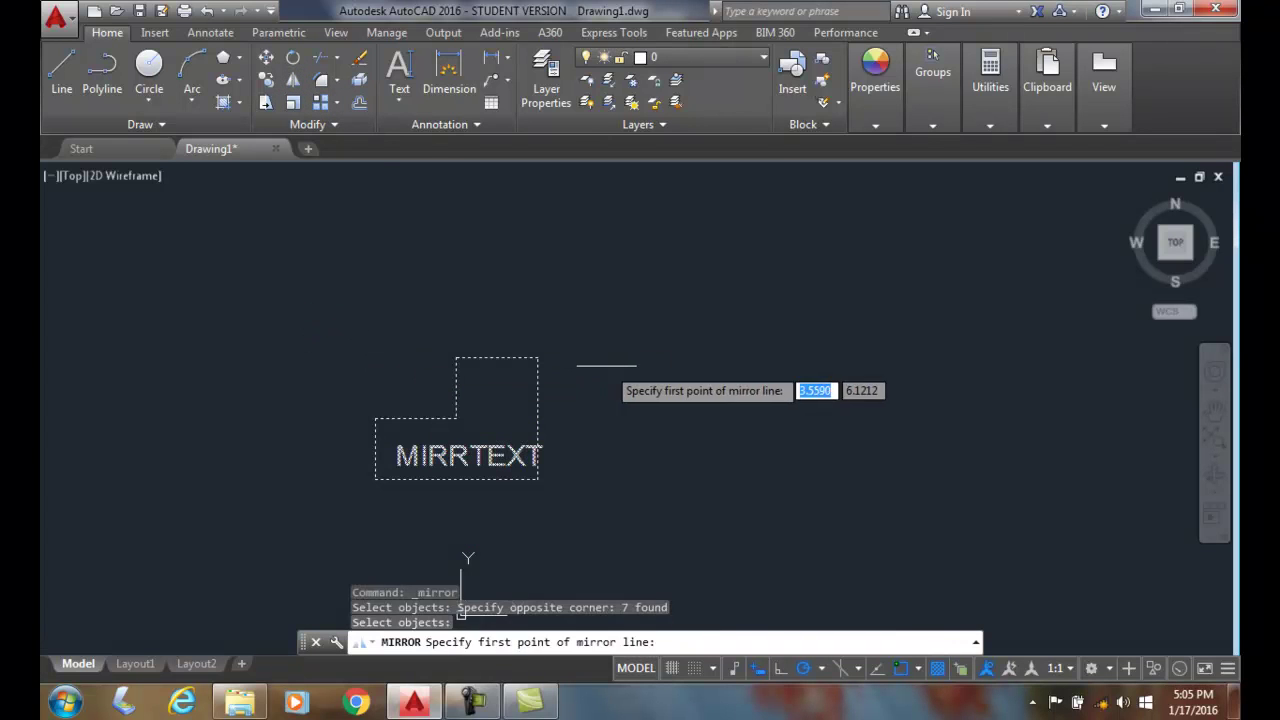
left_click(614, 327)
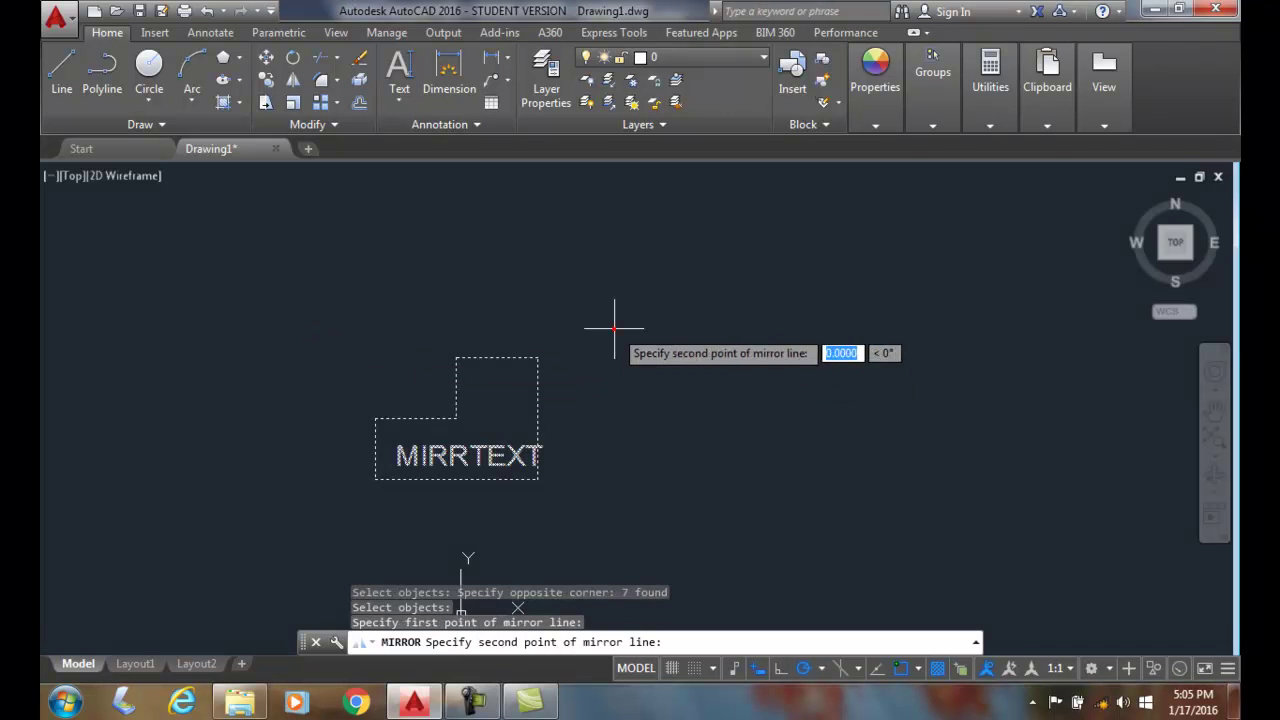
left_click(612, 535)
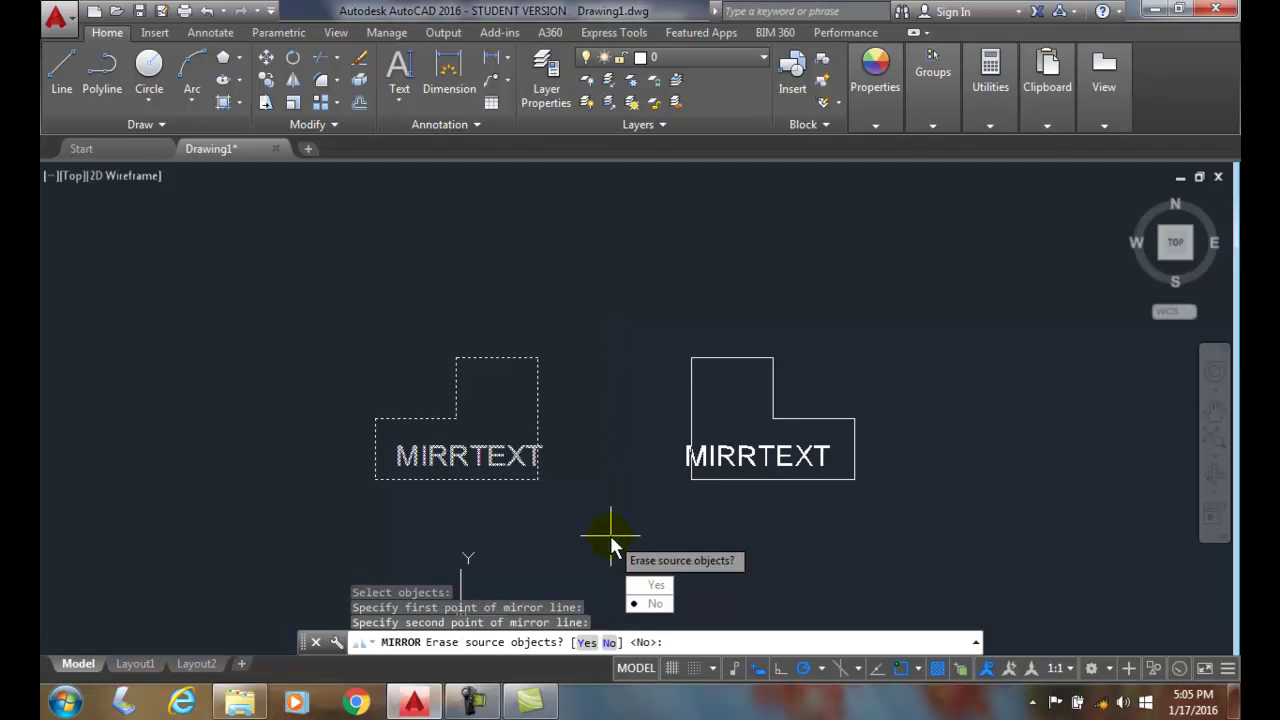
left_click(648, 604)
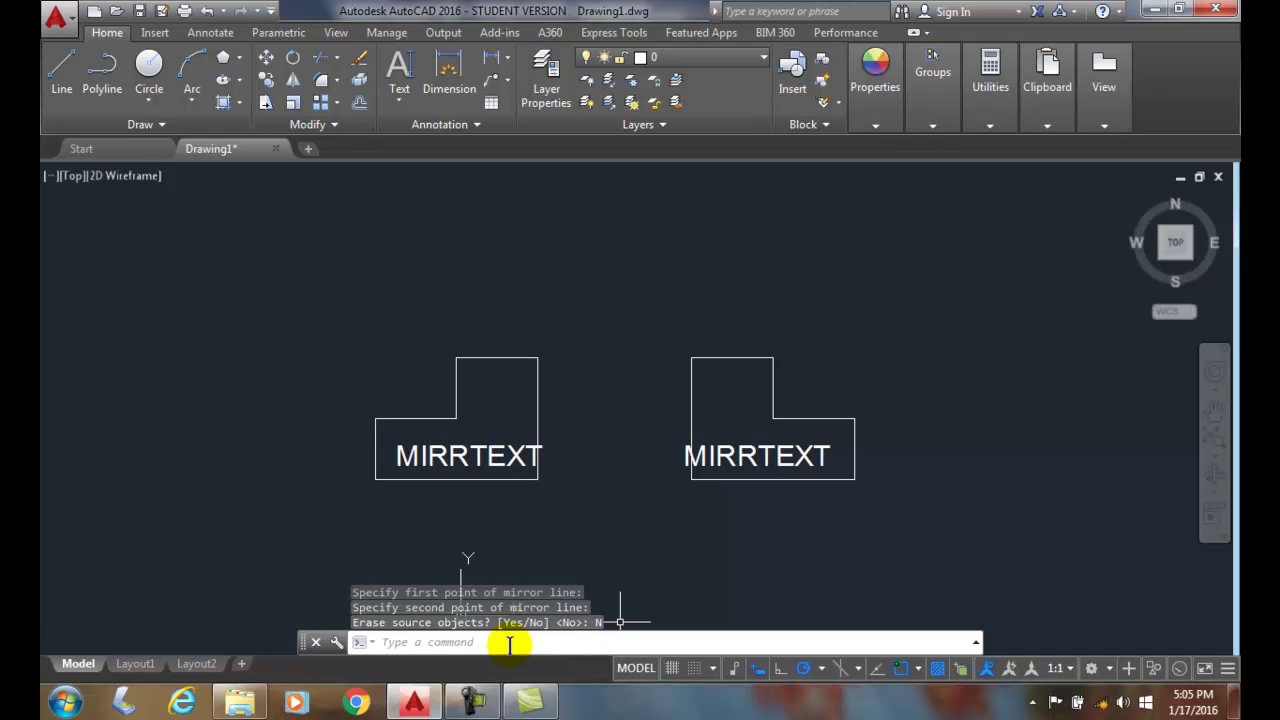
left_click(422, 643)
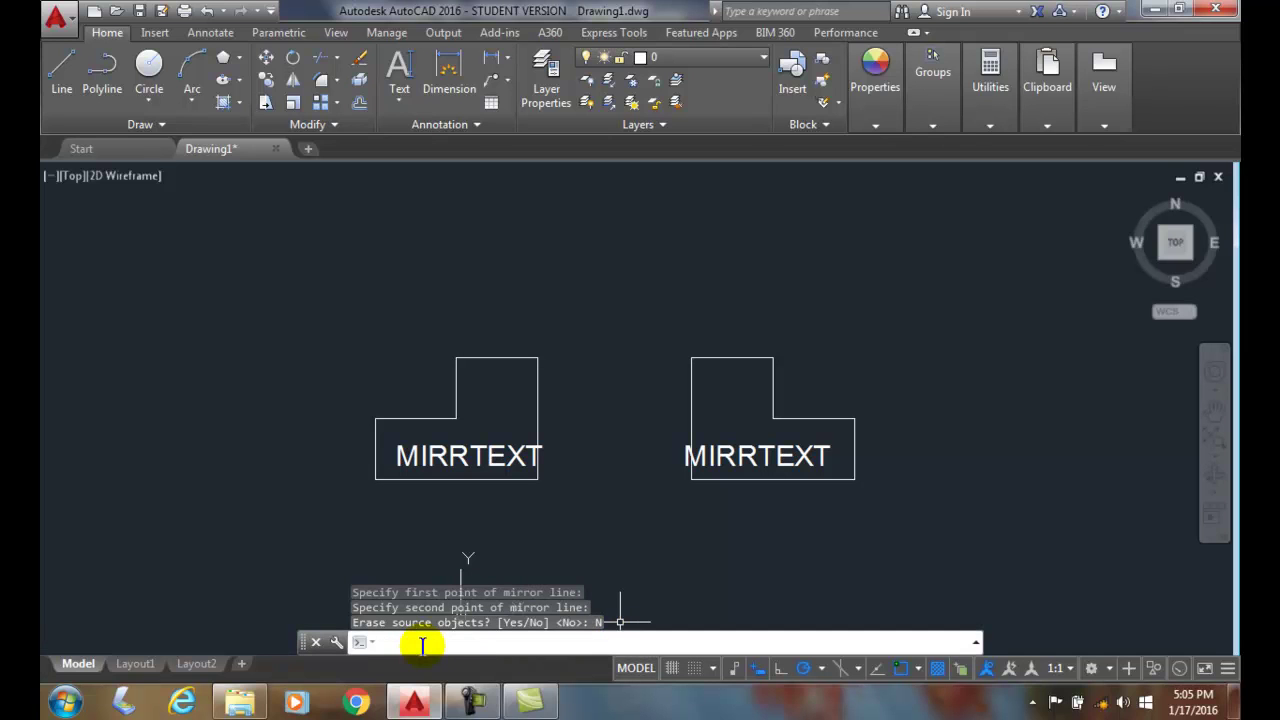
Set the MIRRTEXT system variable to 1.
type("MIRRTEXT")
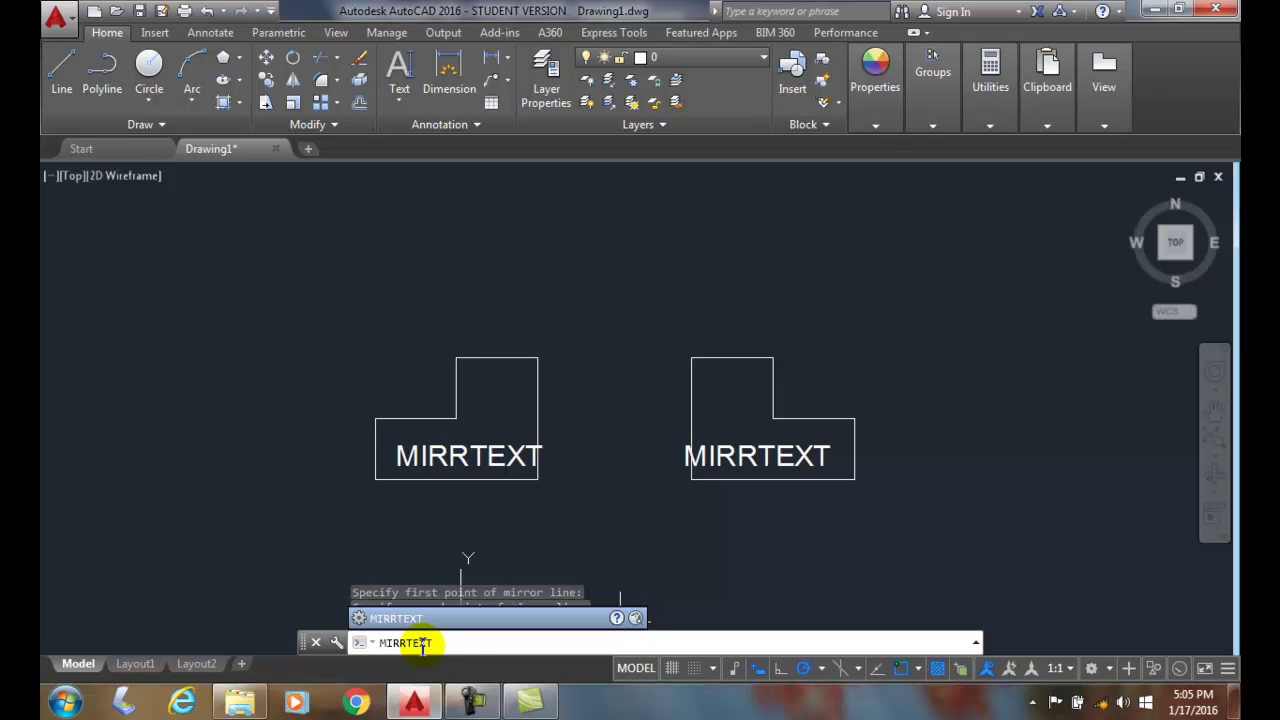
key("Return")
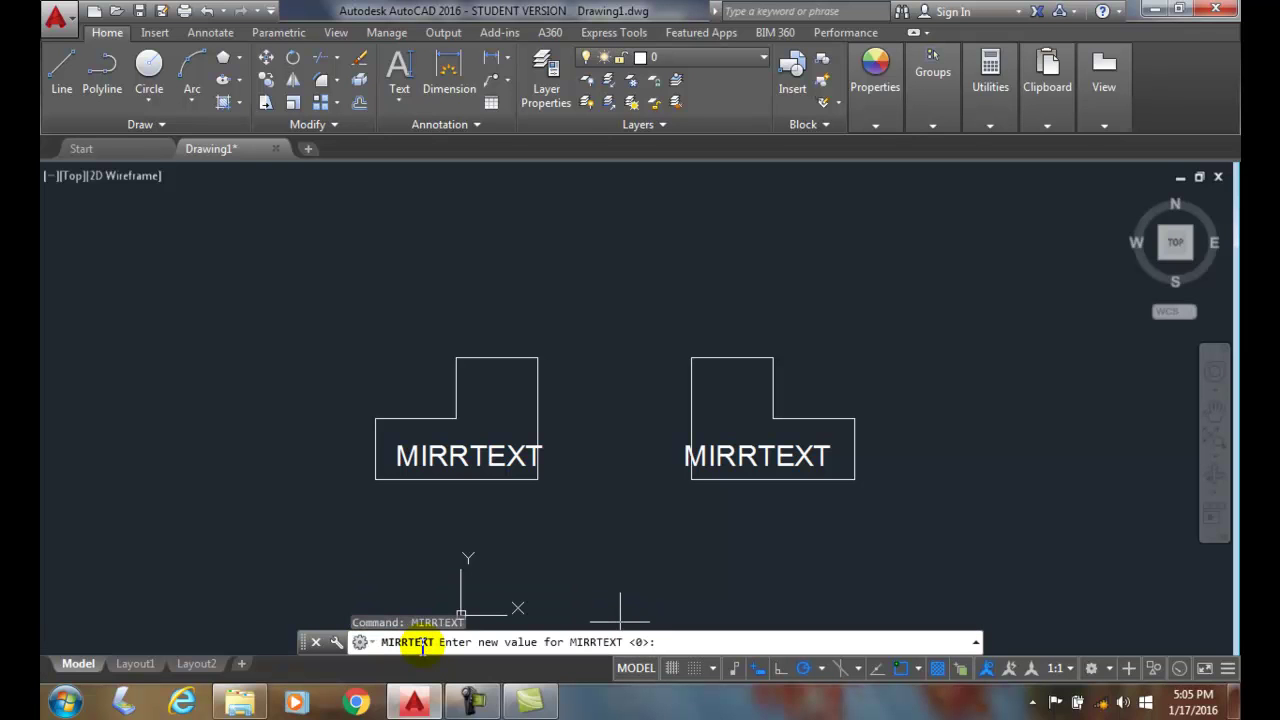
type("1")
key("Return")
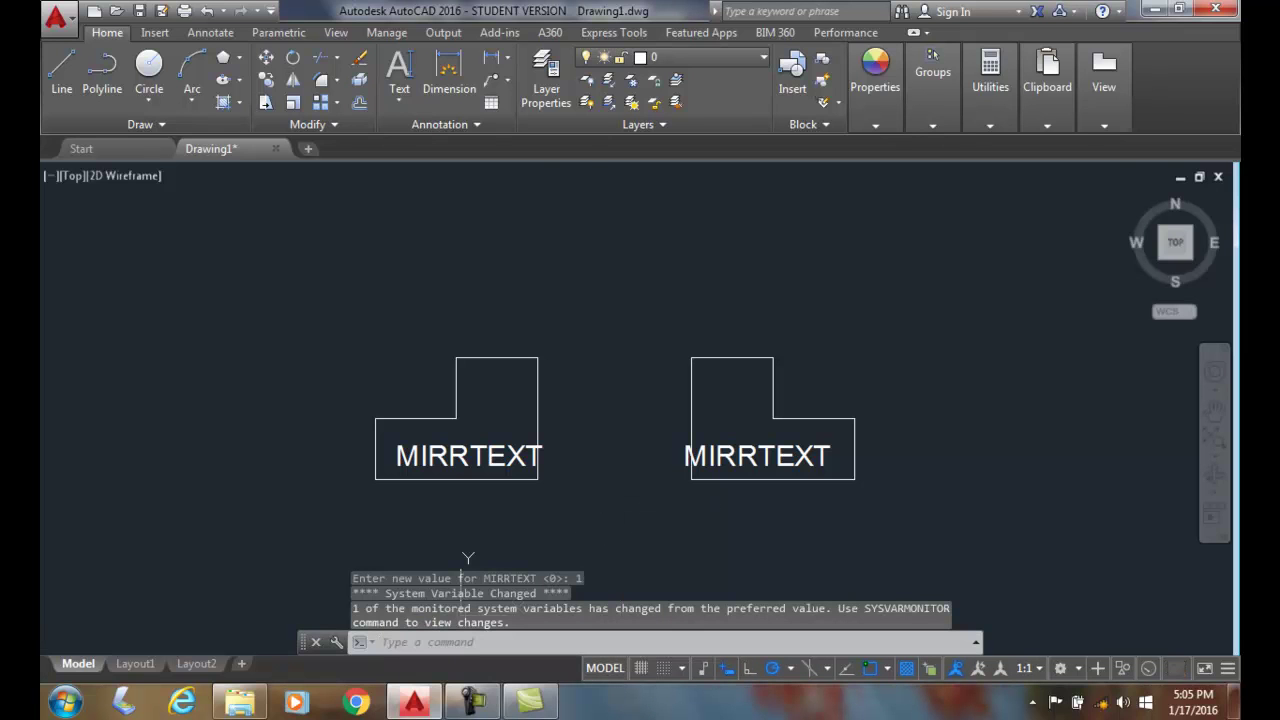
Erase the right-hand mirrored copy and its text.
left_click(360, 62)
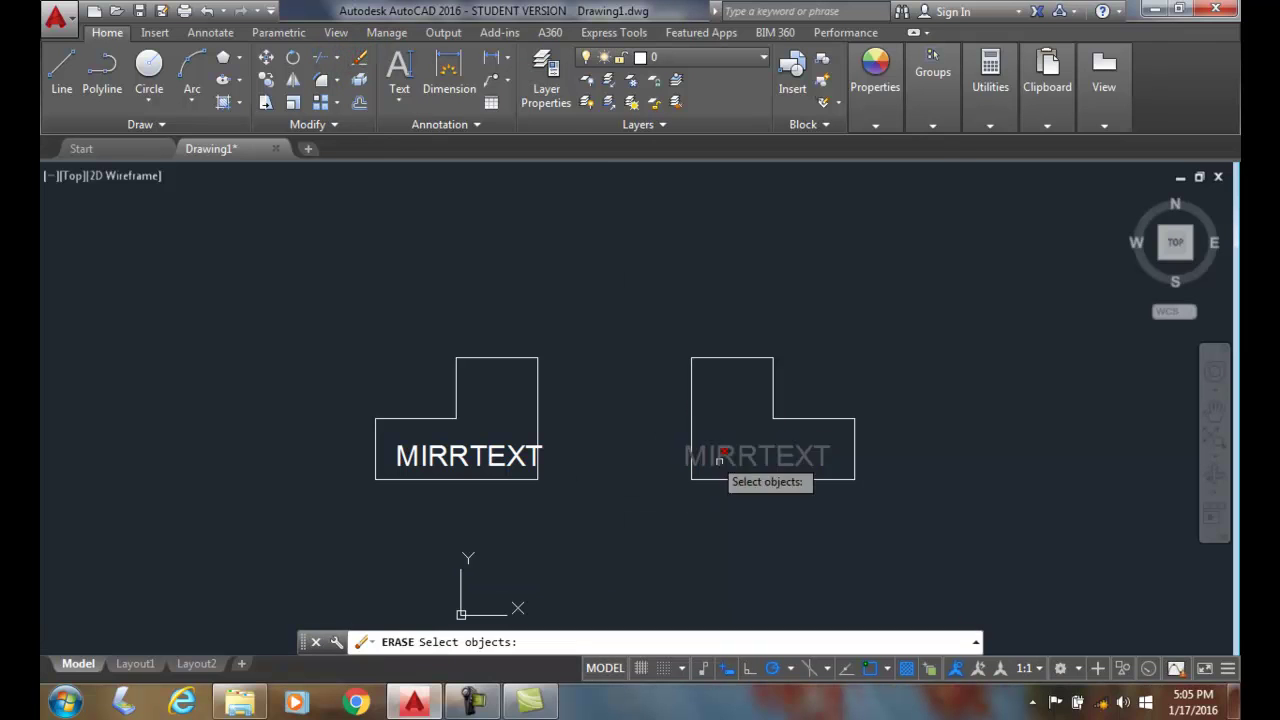
left_click(840, 523)
left_click(626, 337)
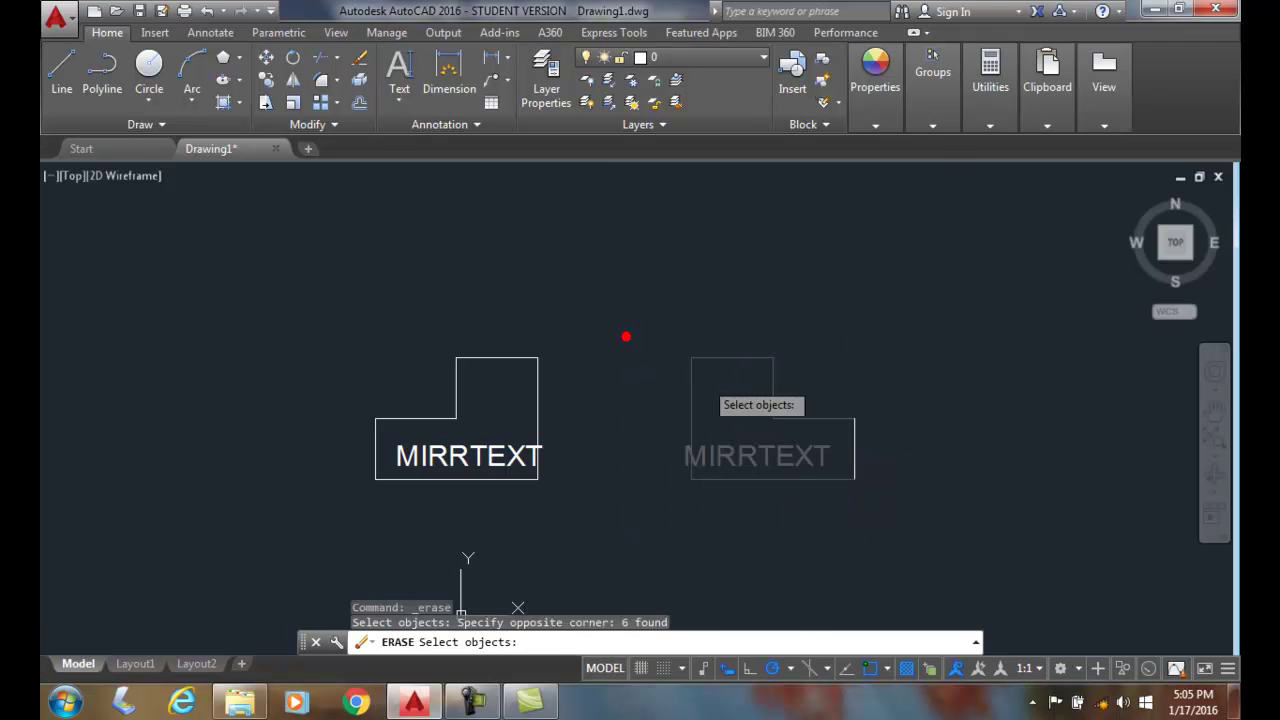
left_click(920, 520)
left_click(763, 374)
key("Return")
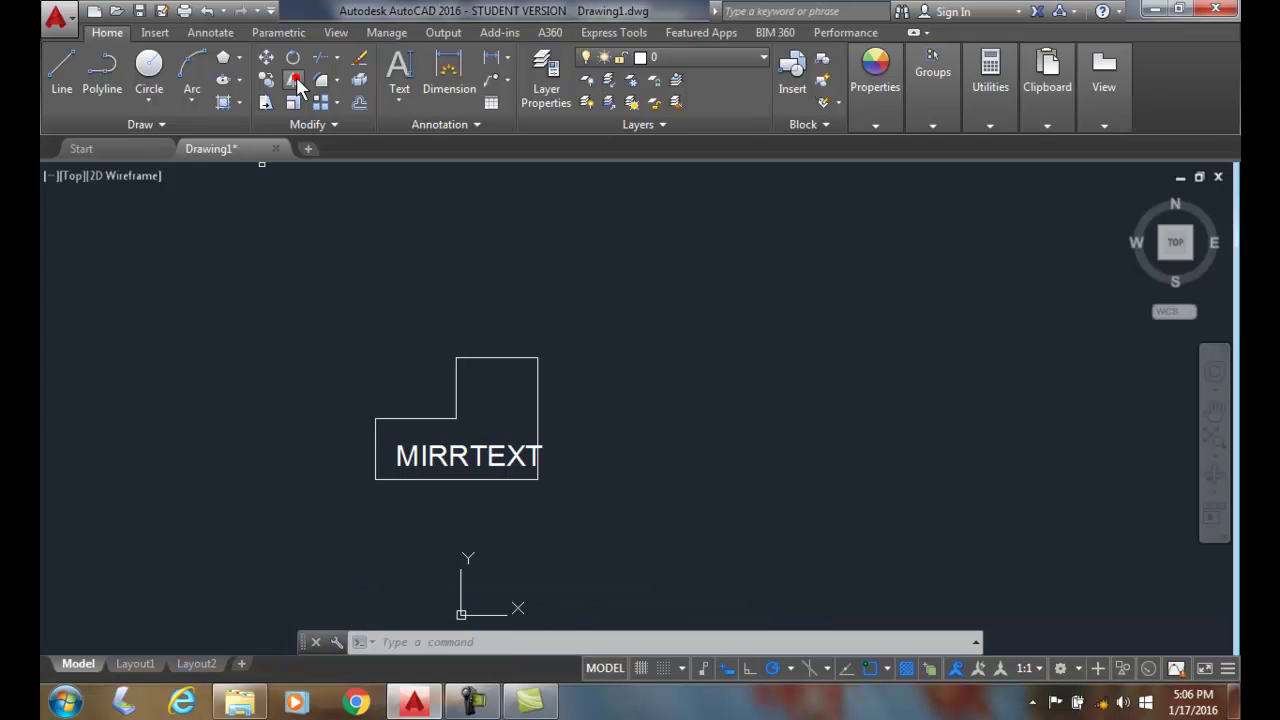
Mirror the labelled L-shape about a vertical line to its right, keeping the original.
left_click(295, 80)
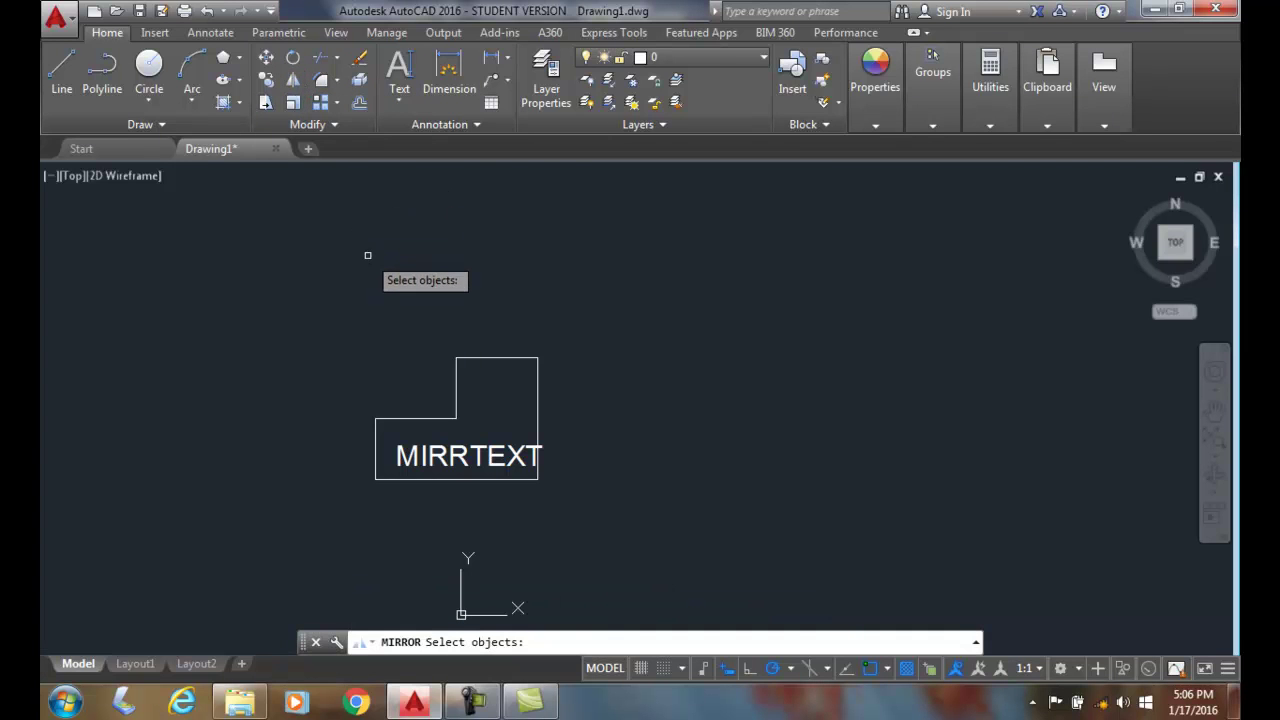
left_click(340, 304)
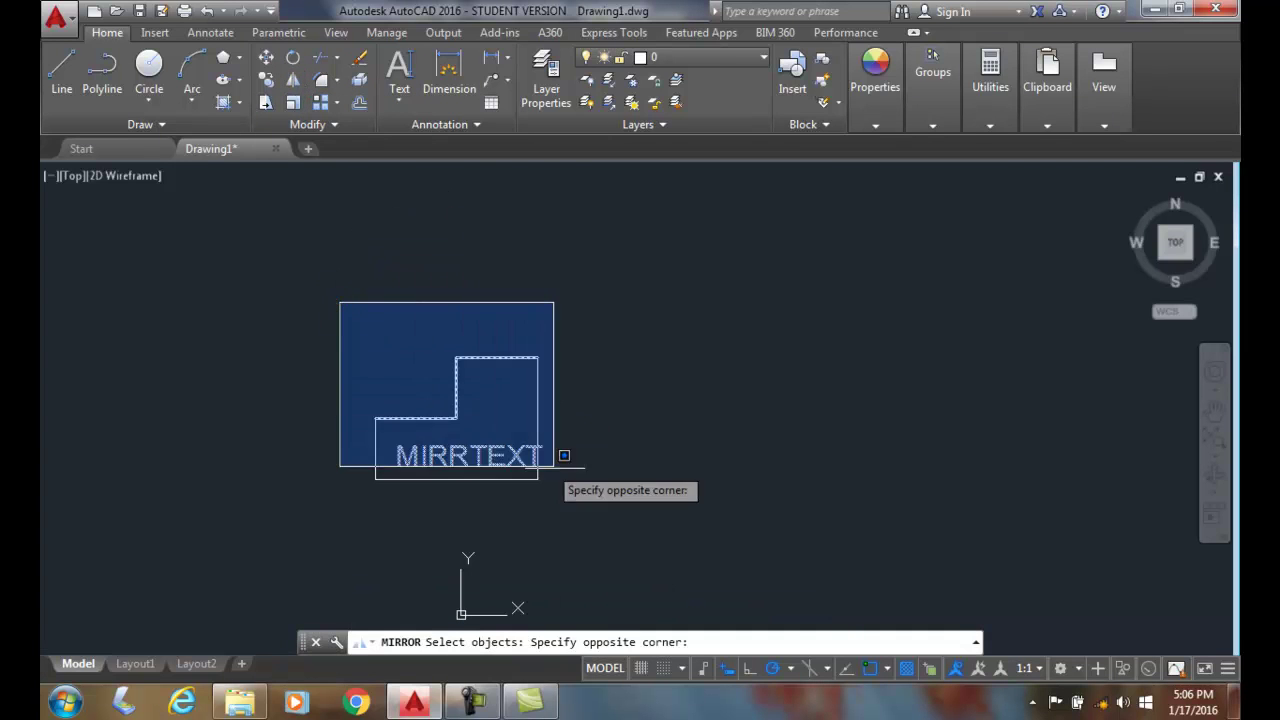
left_click(612, 526)
key("Return")
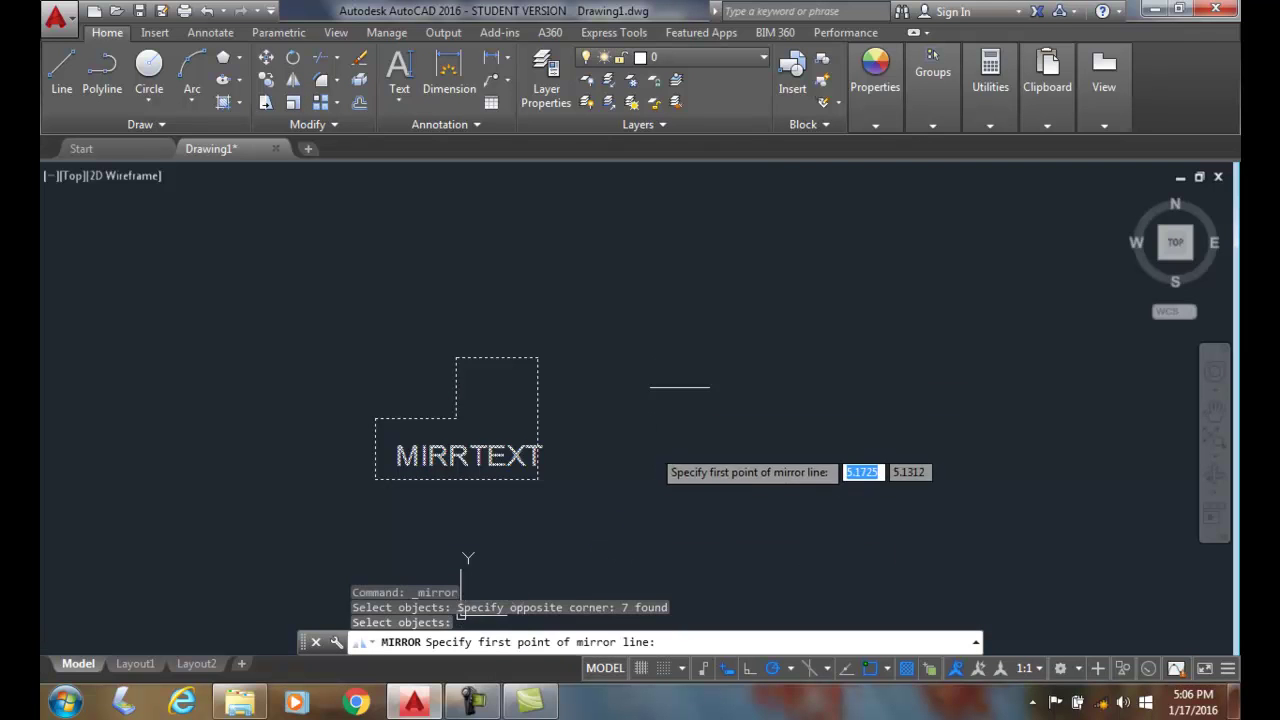
left_click(663, 339)
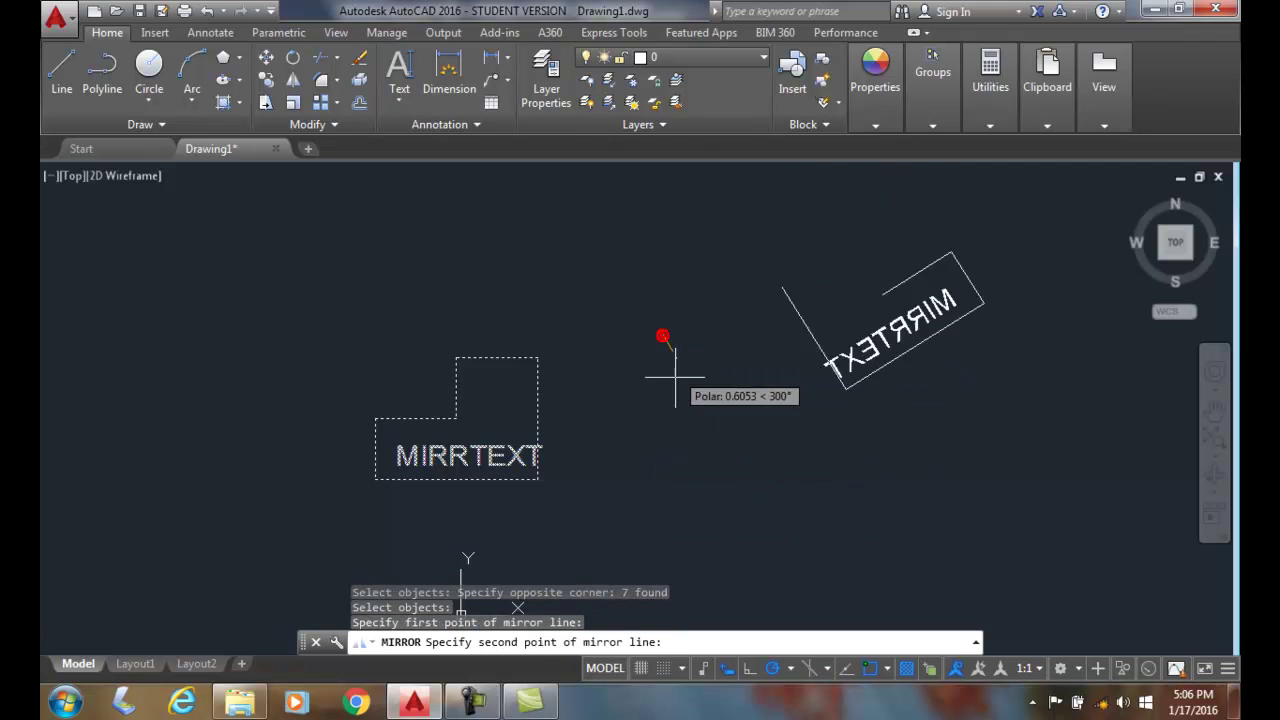
left_click(666, 483)
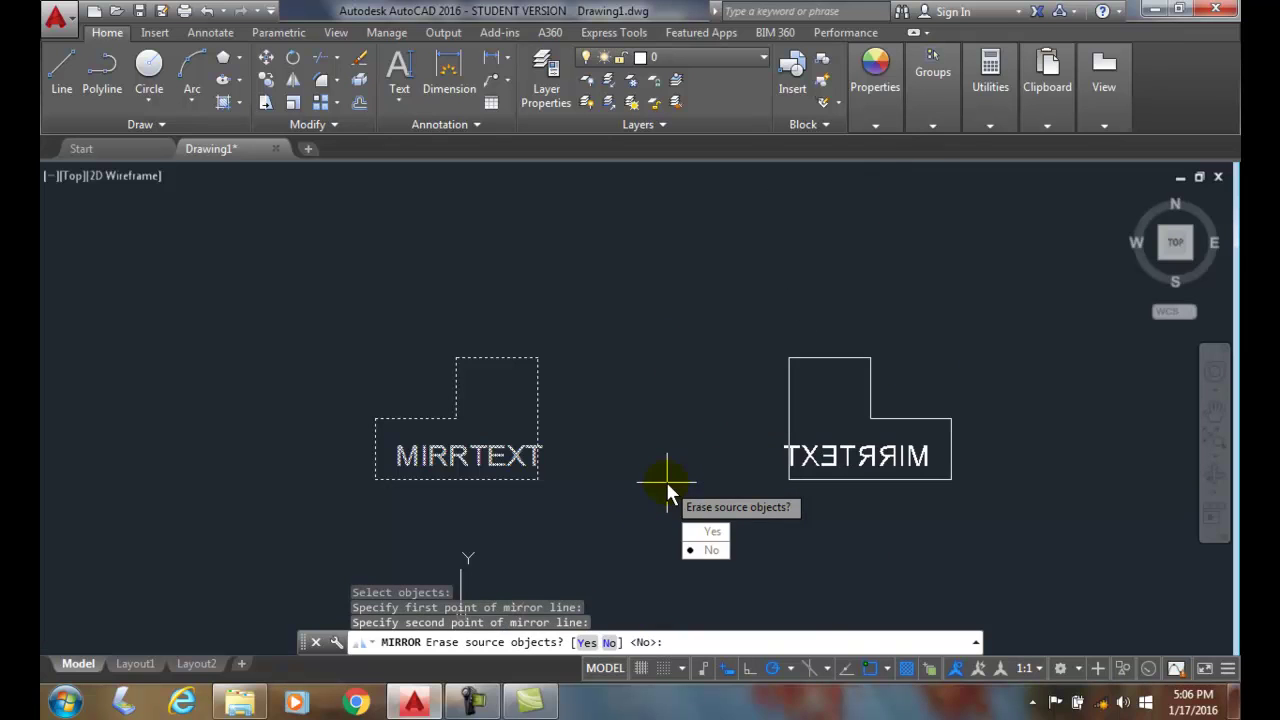
left_click(704, 548)
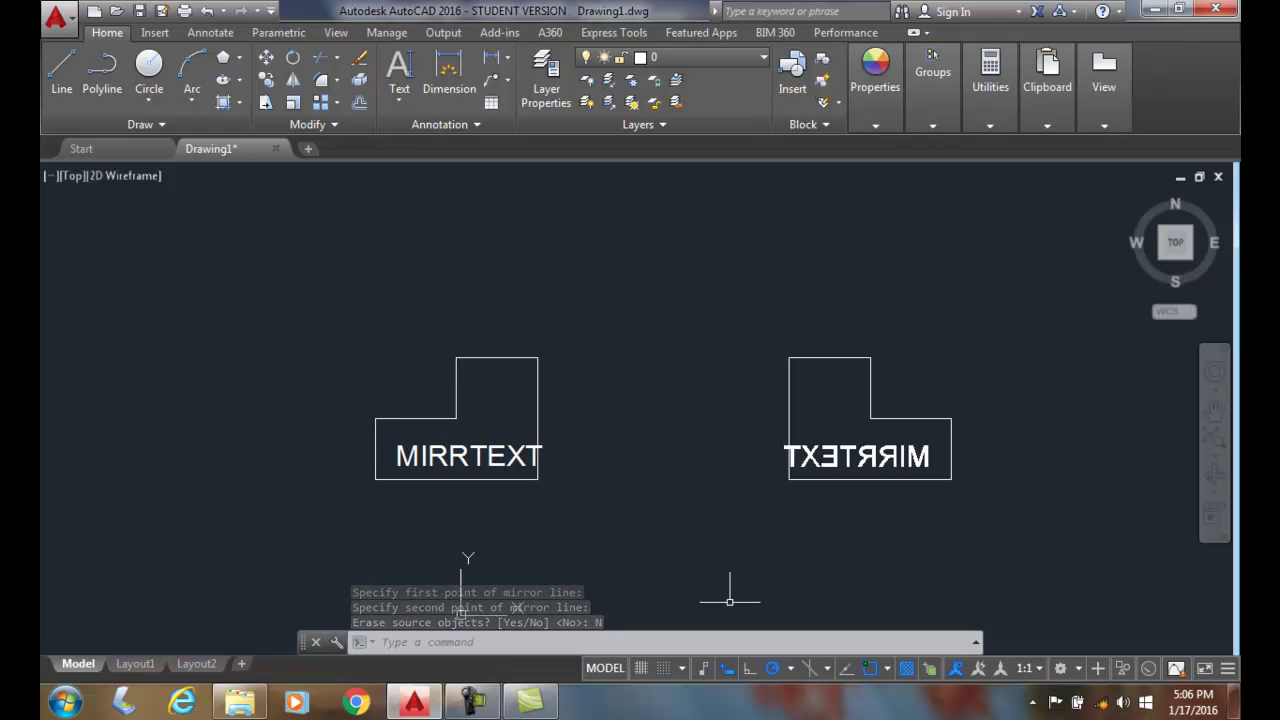
Set the MIRRTEXT system variable back to 0; the mirrored copy's label stays reversed.
left_click(495, 642)
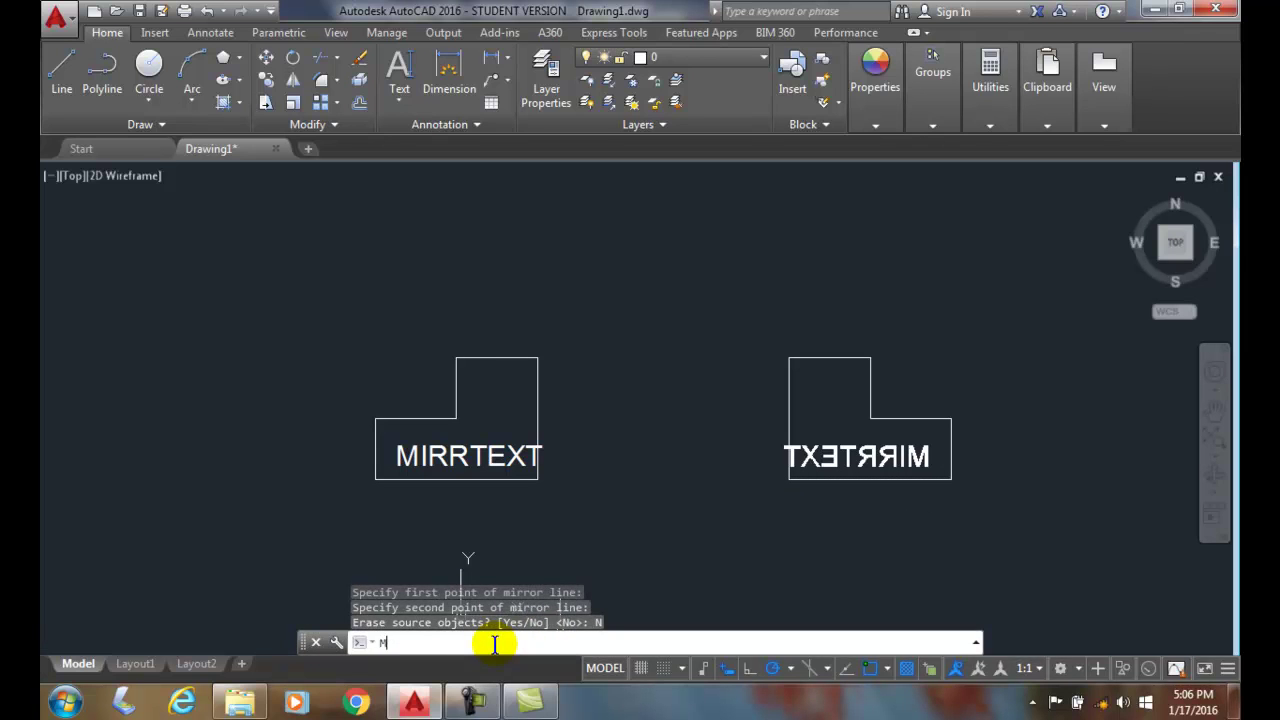
type("MIRRTEXT")
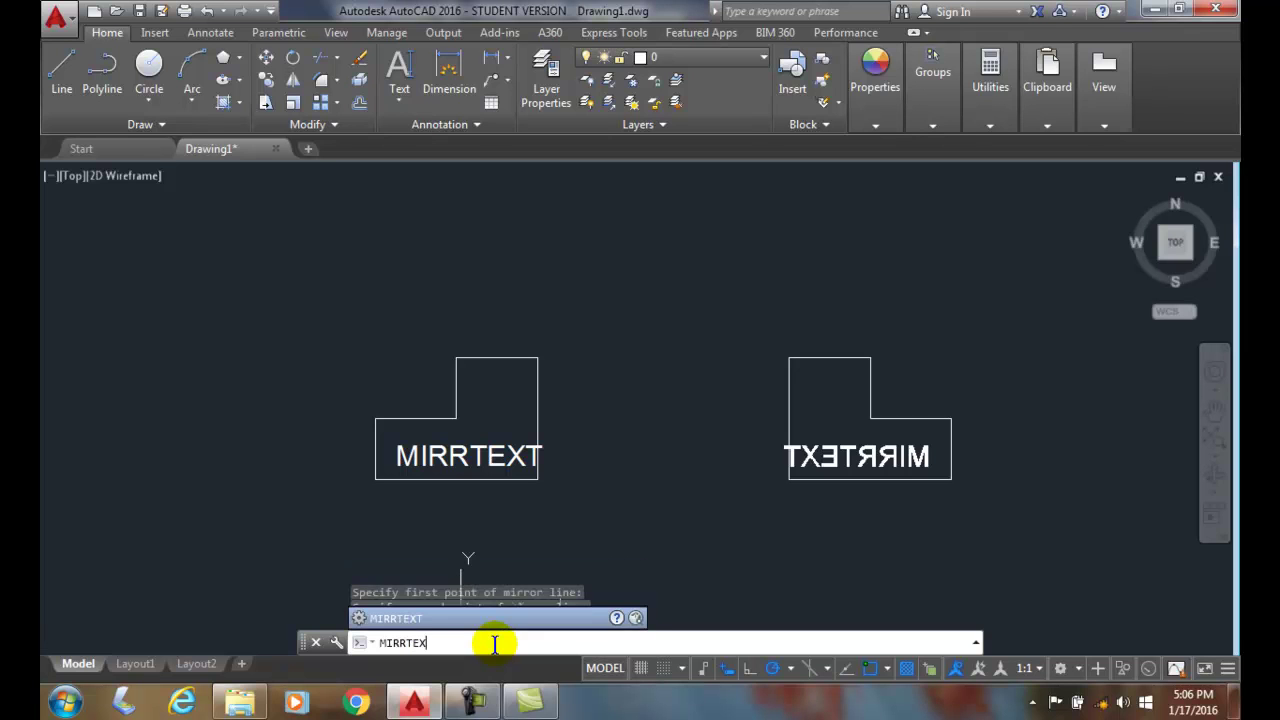
key("Return")
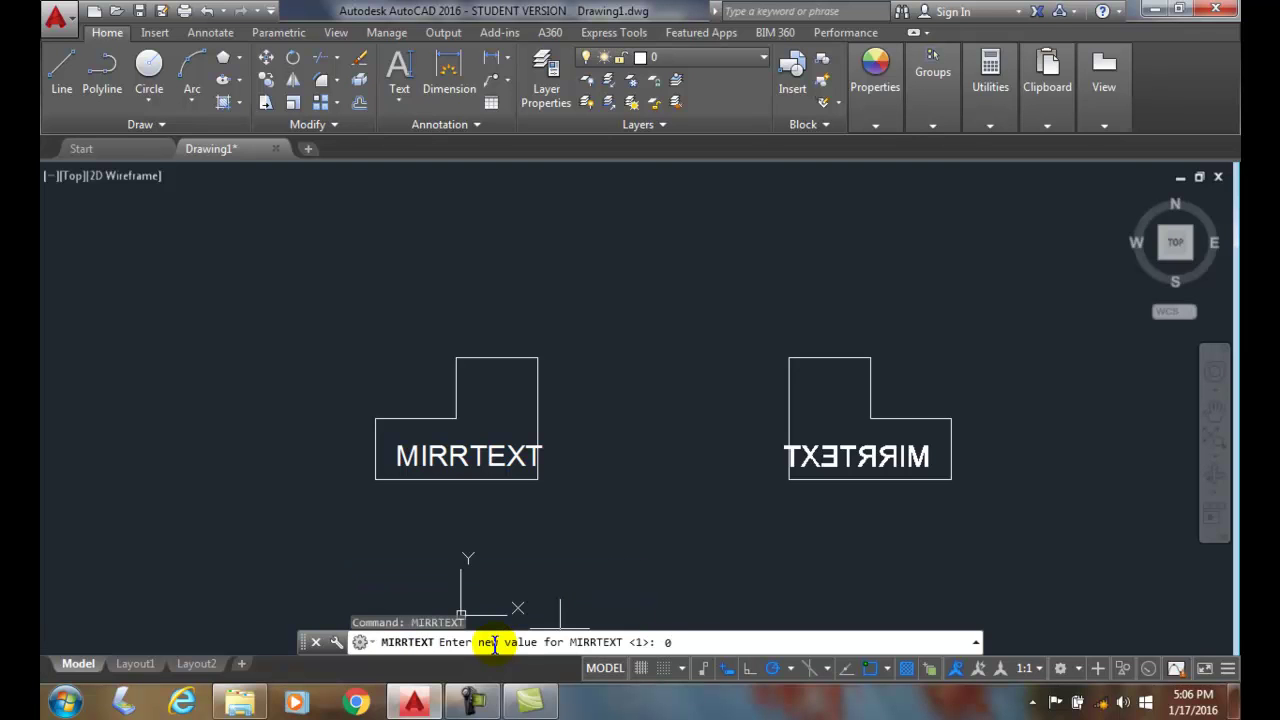
key("Return")
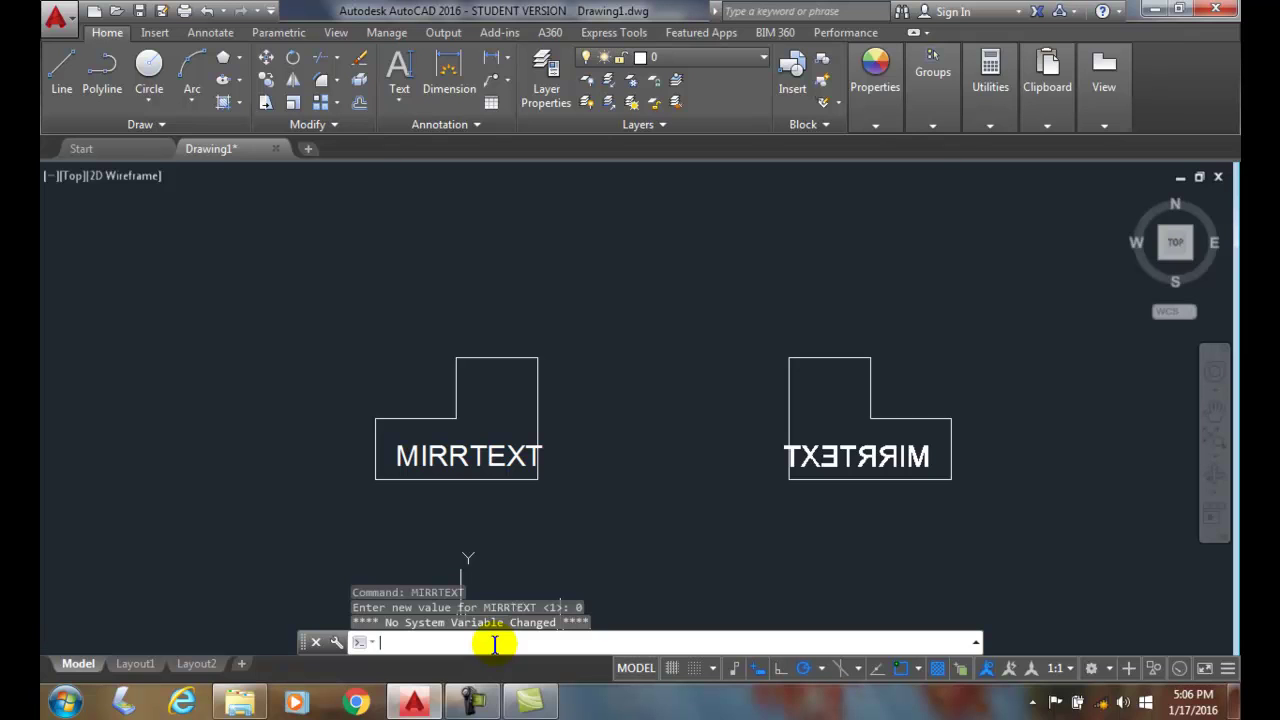